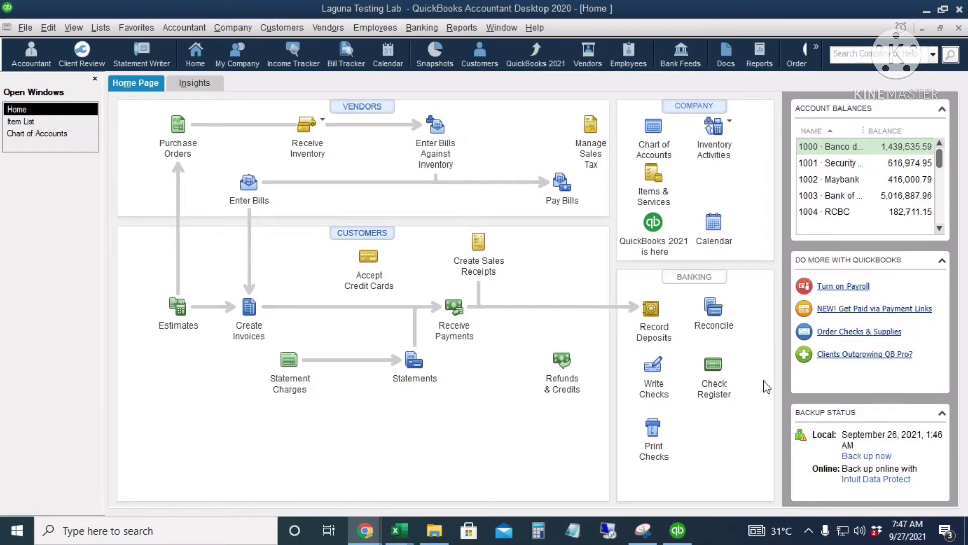
- Bring up the QB Customer Import workbook in Excel and scroll through its customer rows on Sheet2
{"action": "mouse_move", "coordinate": [399, 531]}
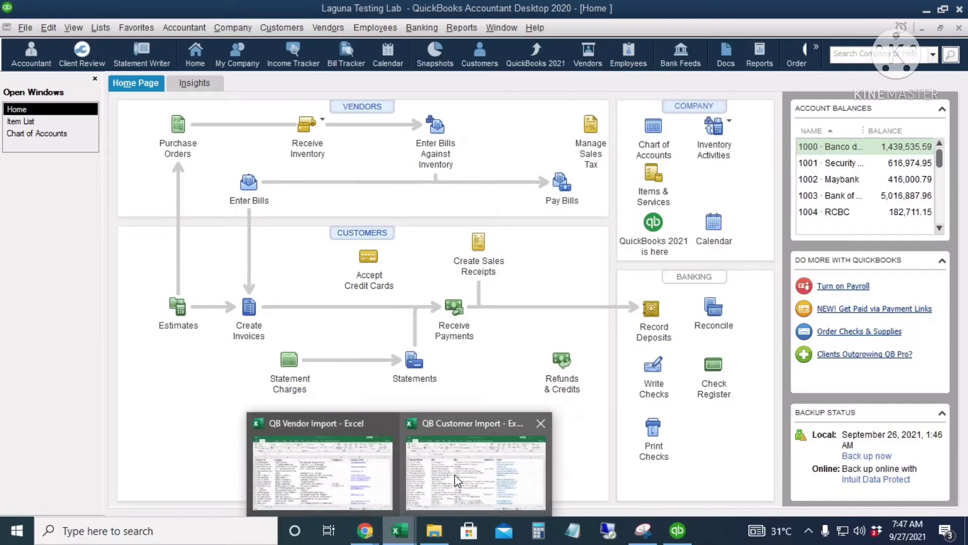
{"action": "left_click", "coordinate": [455, 439]}
{"action": "scroll", "coordinate": [507, 346], "scroll_direction": "down", "scroll_amount": 5}
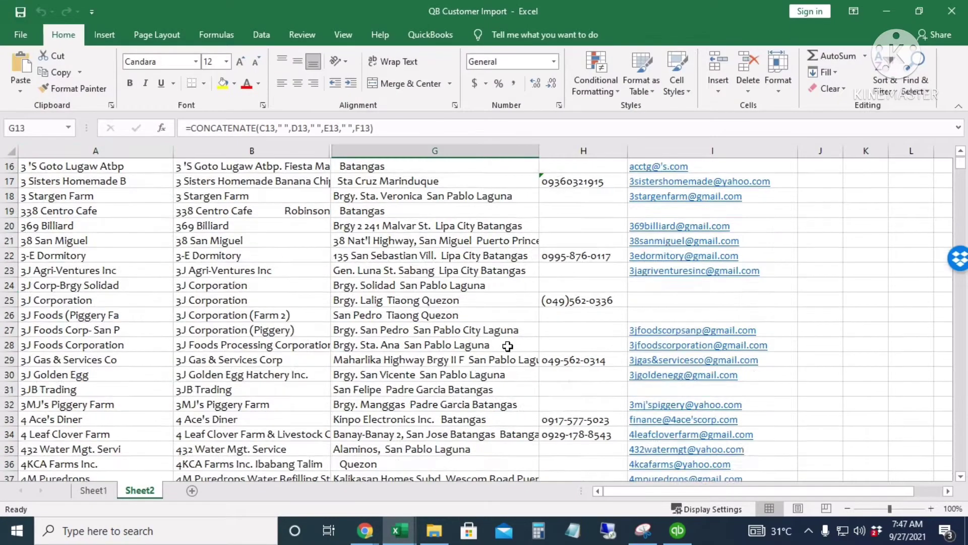
{"action": "scroll", "coordinate": [507, 346], "scroll_direction": "down", "scroll_amount": 12}
{"action": "left_click_drag", "start_coordinate": [960, 173], "coordinate": [961, 443]}
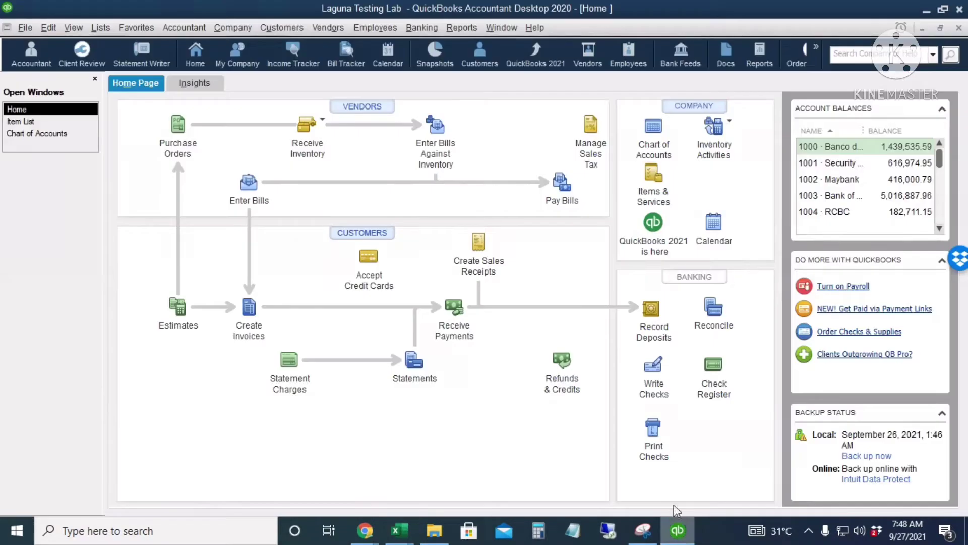
- Open the Customer Center and launch Add/Edit Multiple Customer:Jobs with the Customers list selected
{"action": "key", "text": "alt+Tab"}
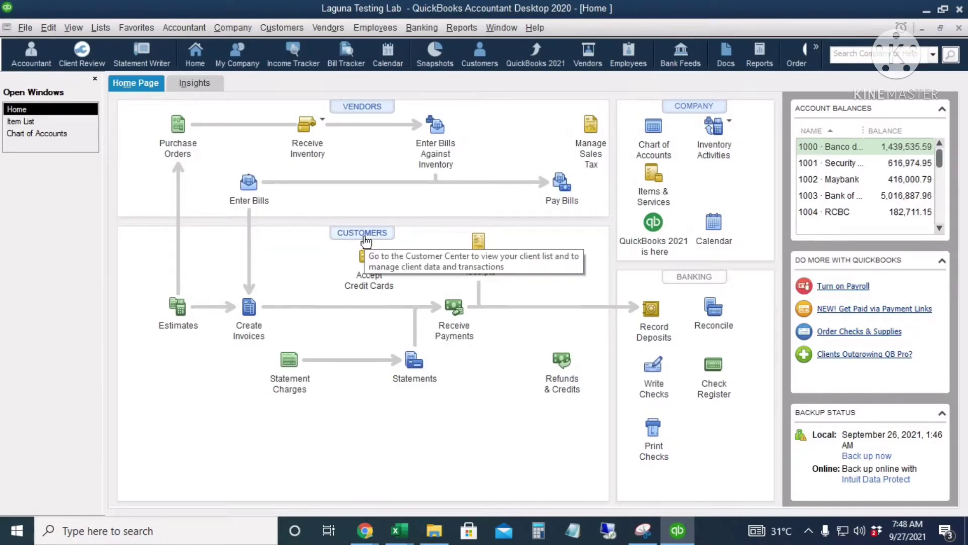
{"action": "key", "text": "ctrl+j"}
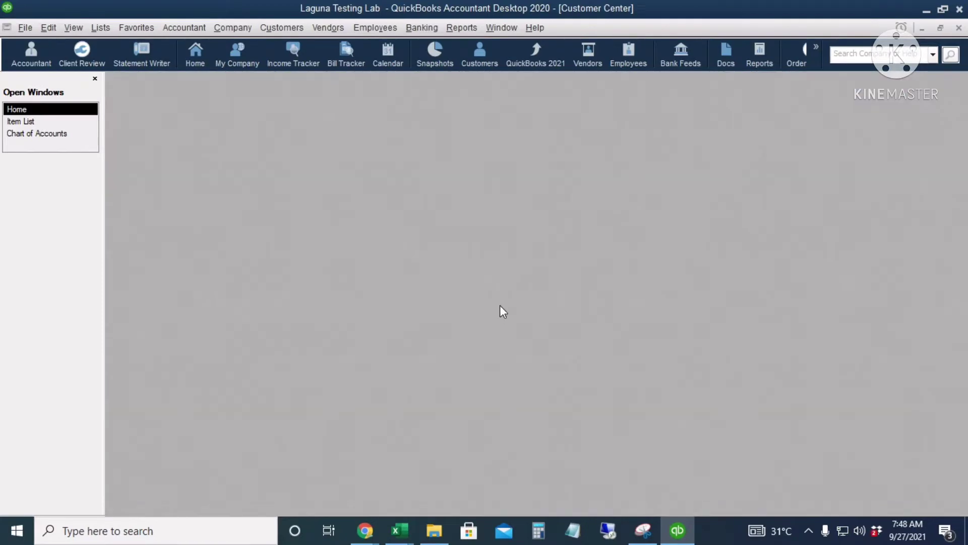
{"action": "right_click", "coordinate": [189, 267]}
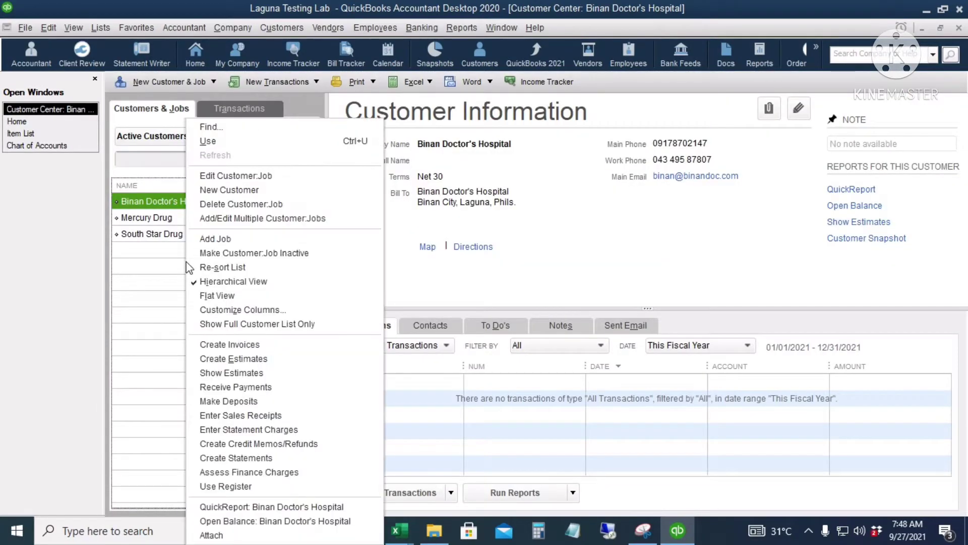
{"action": "left_click", "coordinate": [310, 221]}
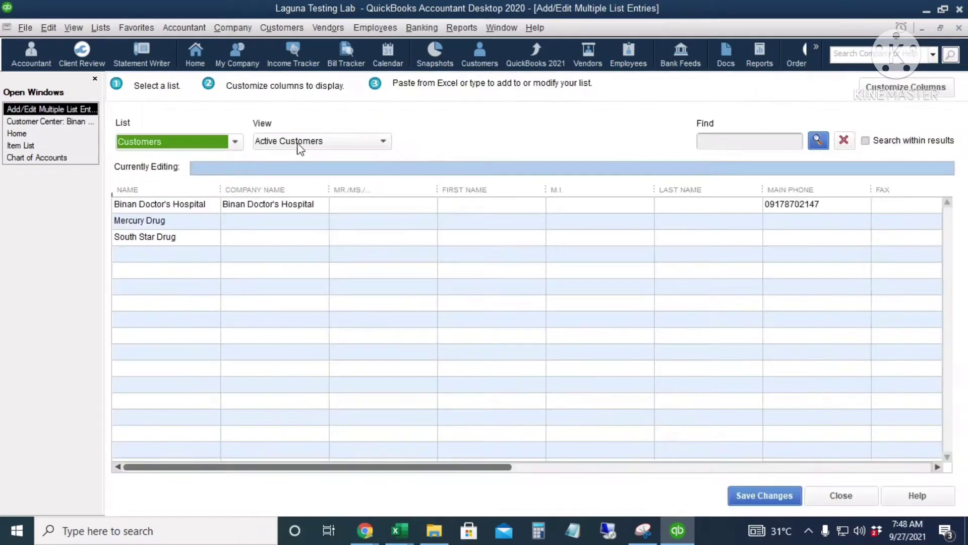
{"action": "left_click", "coordinate": [236, 142]}
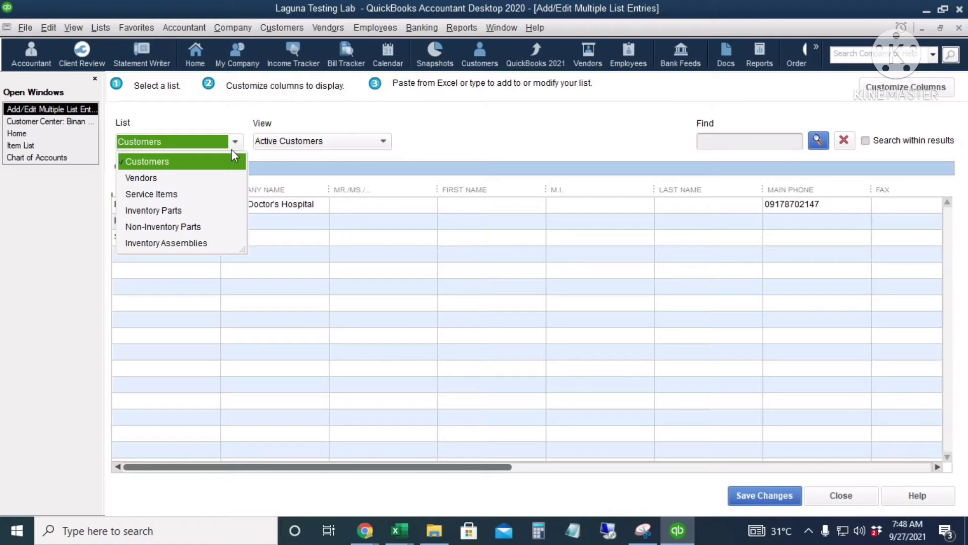
{"action": "left_click", "coordinate": [196, 168]}
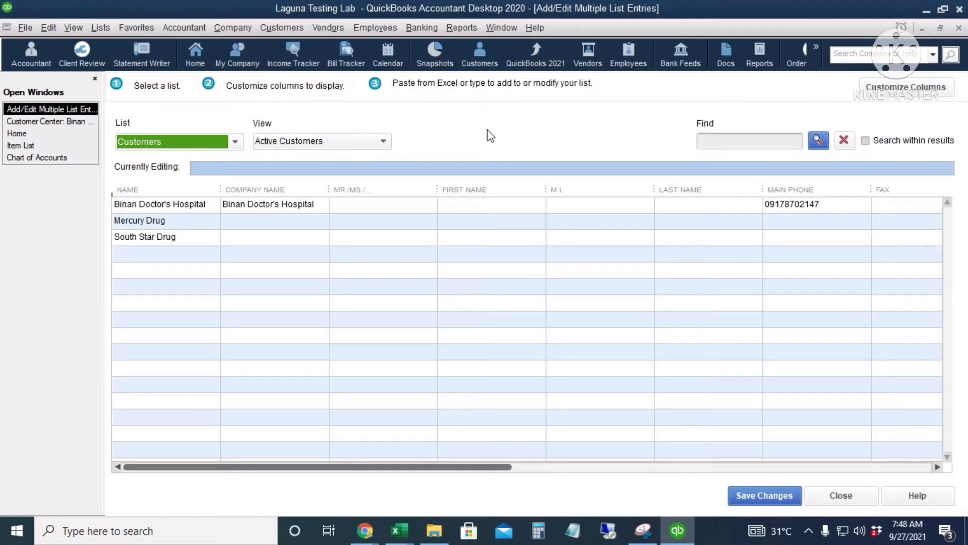
- Review the Excel Customer Name, Bill 1, Bill 2, Telephone 1 and Email columns, then return to QuickBooks
{"action": "key", "text": "alt+Tab"}
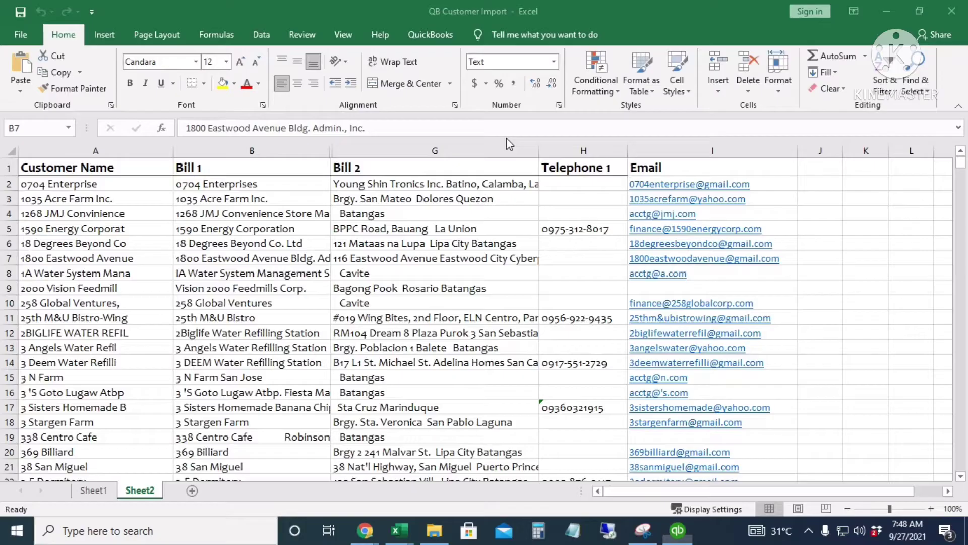
{"action": "left_click", "coordinate": [147, 149]}
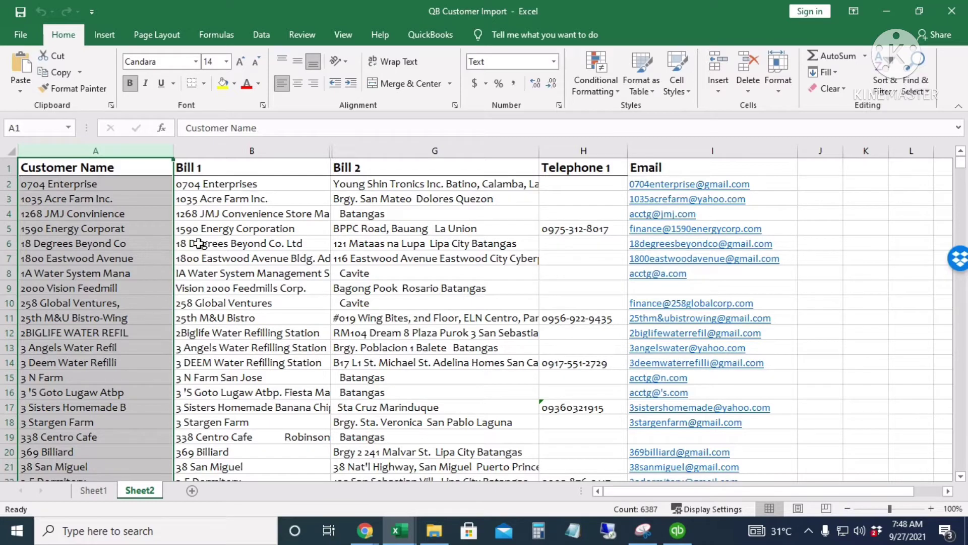
{"action": "left_click", "coordinate": [269, 149]}
{"action": "left_click", "coordinate": [375, 147]}
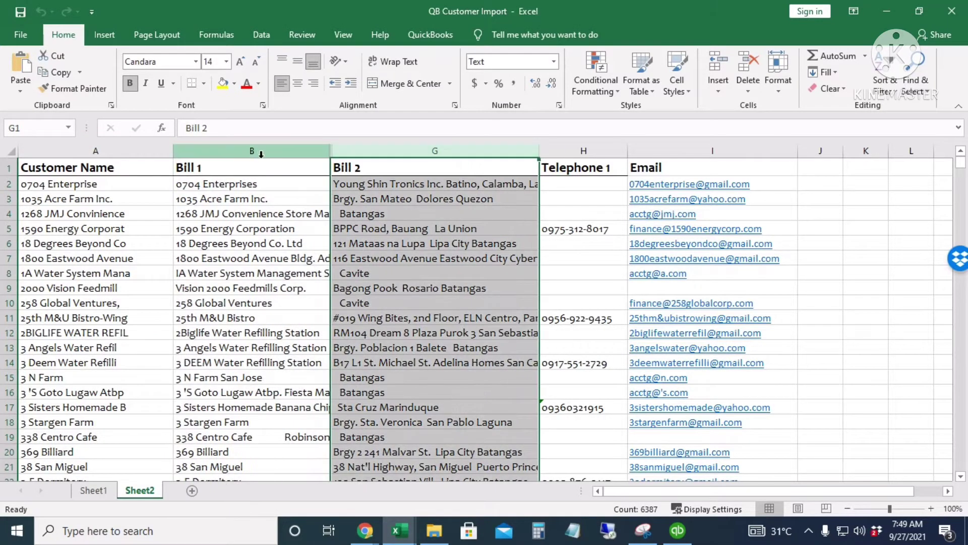
{"action": "left_click_drag", "start_coordinate": [268, 151], "coordinate": [394, 162]}
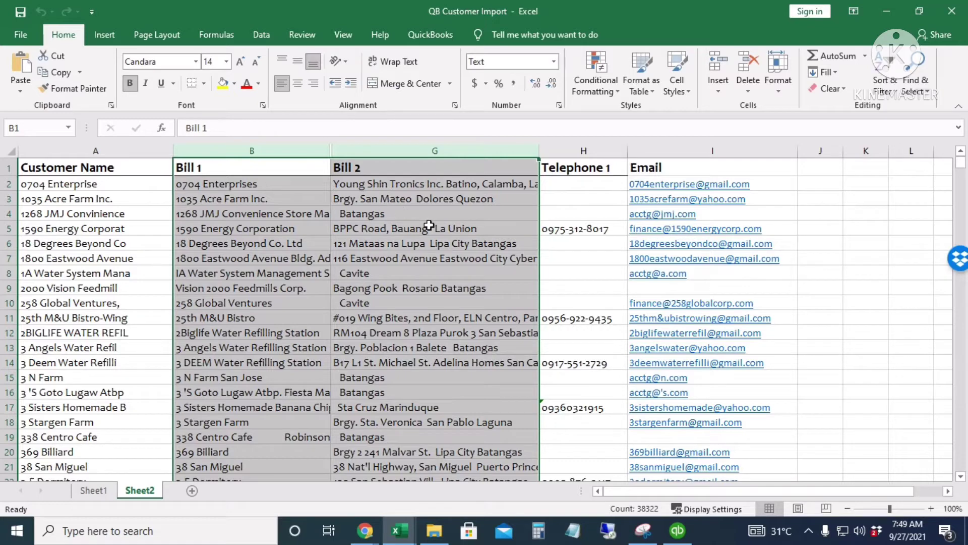
{"action": "left_click", "coordinate": [579, 151]}
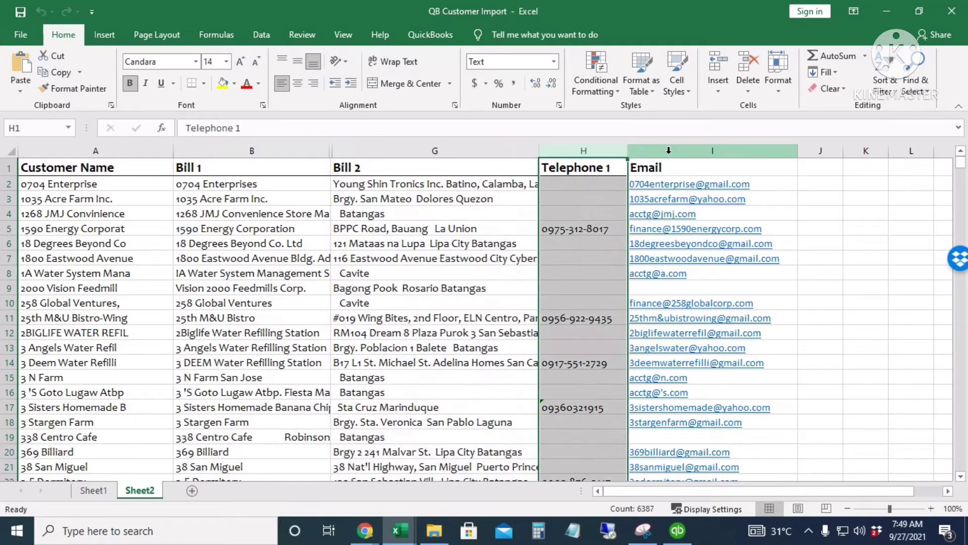
{"action": "left_click", "coordinate": [706, 151]}
{"action": "left_click", "coordinate": [132, 152]}
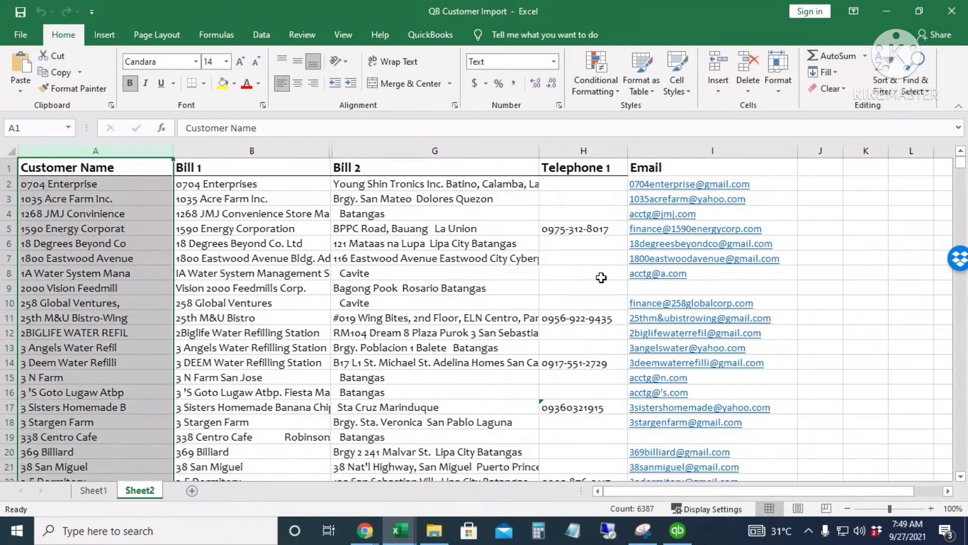
{"action": "key", "text": "alt+Tab"}
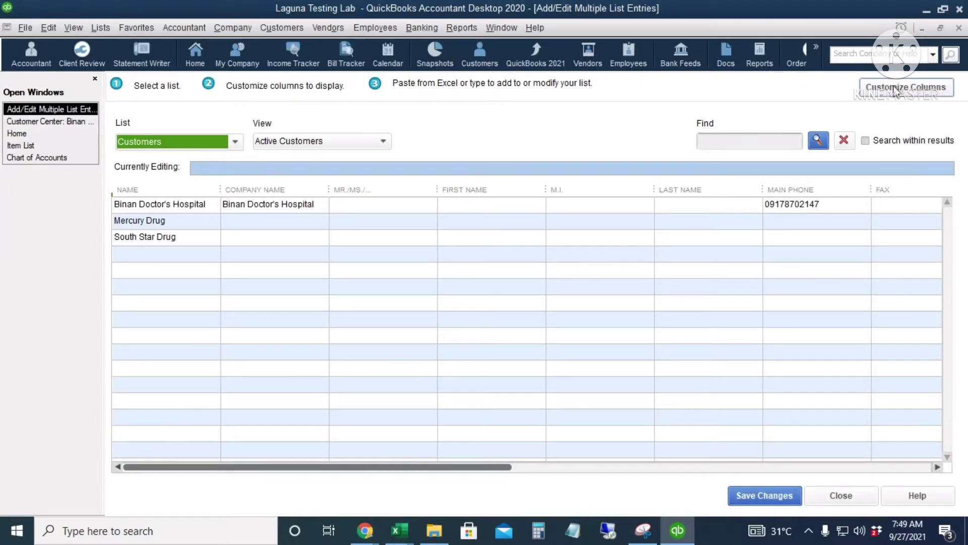
- Remove the Company Name, Mr./Ms., First Name, M.I. and Last Name columns from the customer grid
{"action": "left_click", "coordinate": [933, 89]}
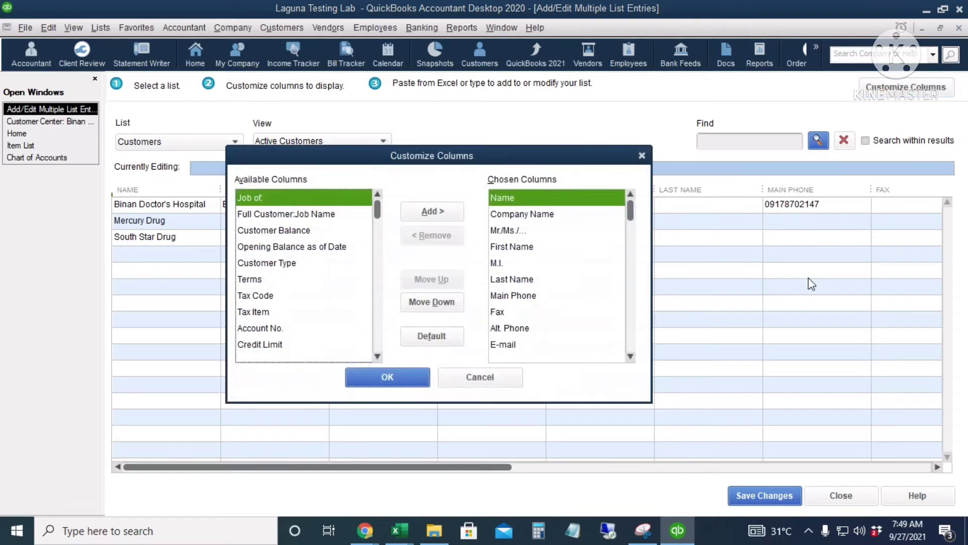
{"action": "left_click", "coordinate": [524, 218]}
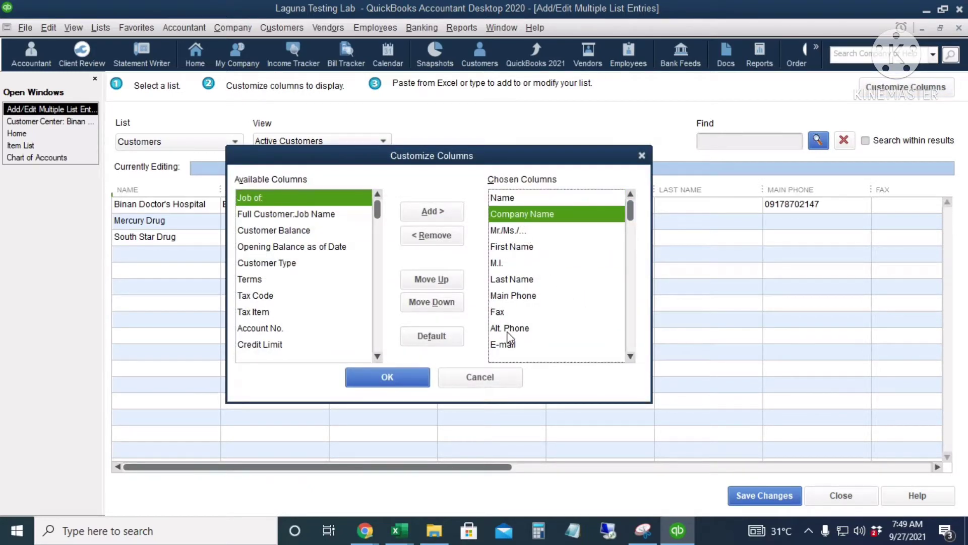
{"action": "left_click", "coordinate": [432, 236]}
{"action": "left_click", "coordinate": [433, 236]}
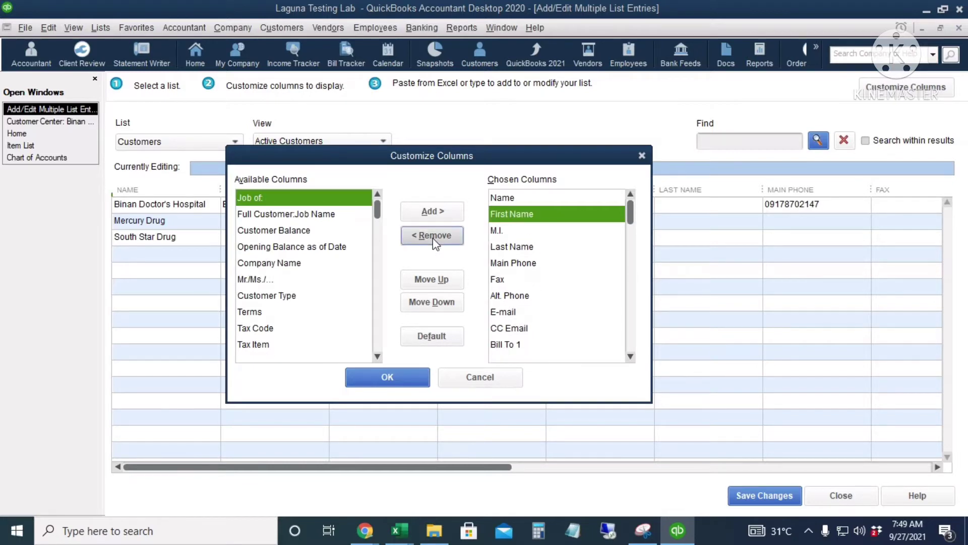
{"action": "left_click", "coordinate": [433, 236]}
{"action": "left_click", "coordinate": [432, 236]}
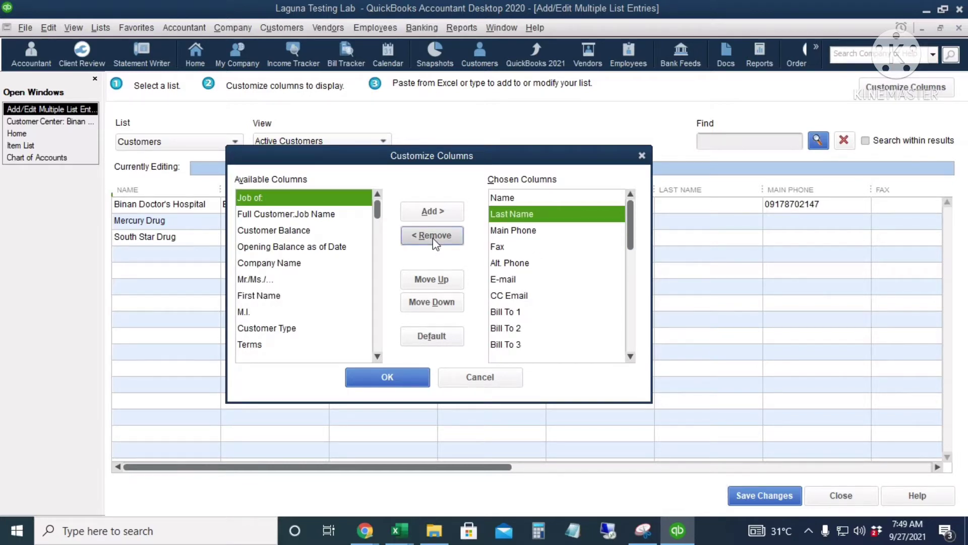
{"action": "left_click", "coordinate": [433, 236]}
- Remove the Fax, Alt. Phone, CC Email and Bill To 3–5 columns
{"action": "left_click", "coordinate": [521, 231]}
{"action": "left_click", "coordinate": [431, 236]}
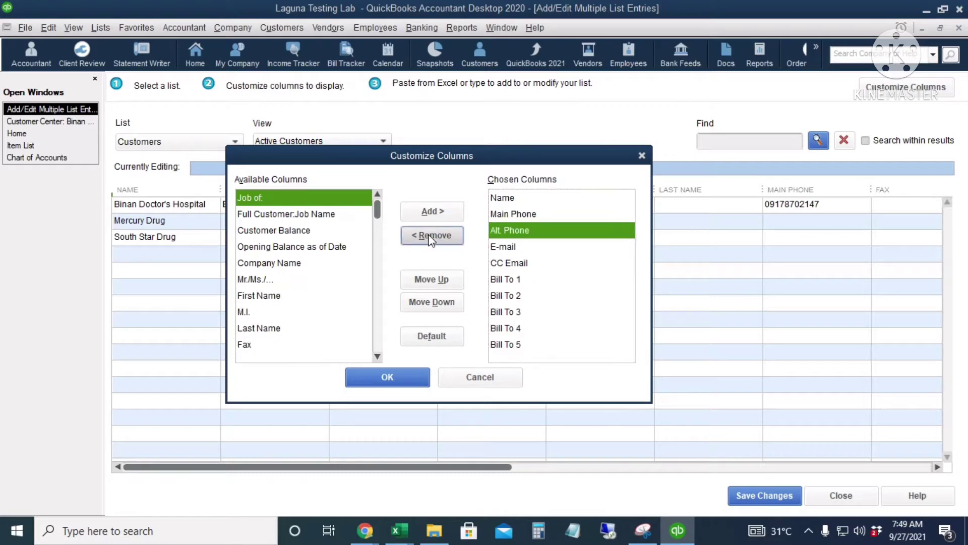
{"action": "left_click", "coordinate": [431, 236]}
{"action": "left_click", "coordinate": [525, 246]}
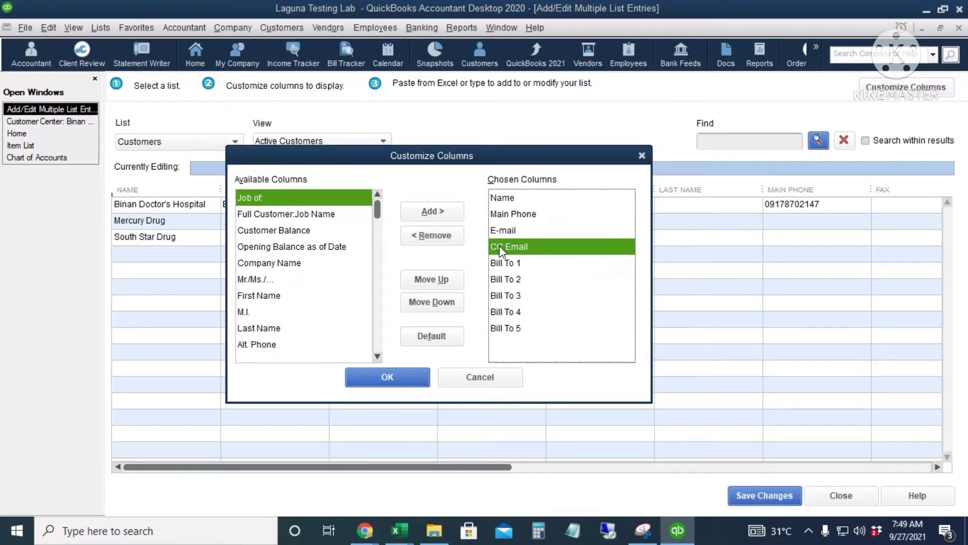
{"action": "left_click", "coordinate": [441, 237]}
{"action": "left_click", "coordinate": [526, 279]}
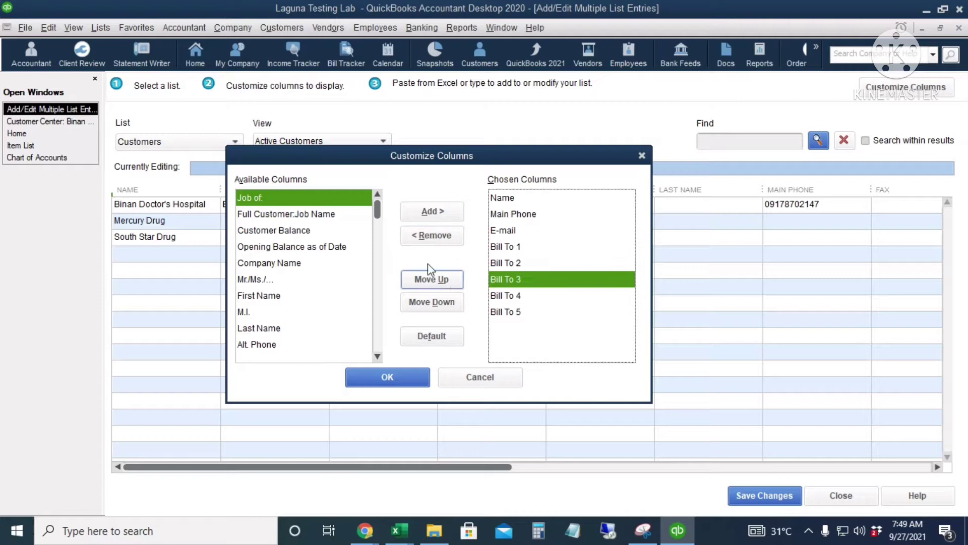
{"action": "left_click", "coordinate": [429, 240]}
{"action": "left_click", "coordinate": [429, 241]}
{"action": "left_click", "coordinate": [430, 242]}
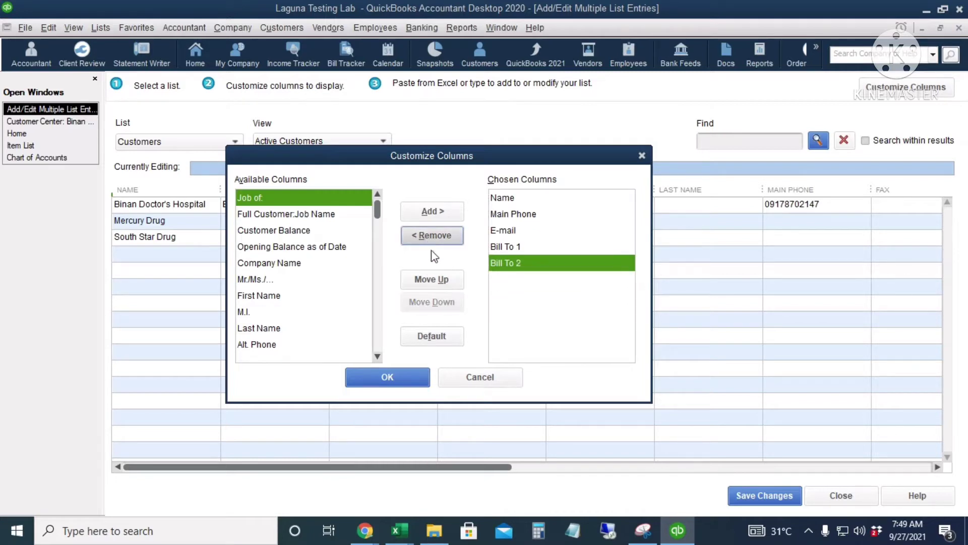
- Move Bill To 1 and Bill To 2 right under Name, add Terms, and apply the layout
{"action": "left_click", "coordinate": [504, 247]}
{"action": "left_click", "coordinate": [434, 279]}
{"action": "left_click", "coordinate": [434, 278]}
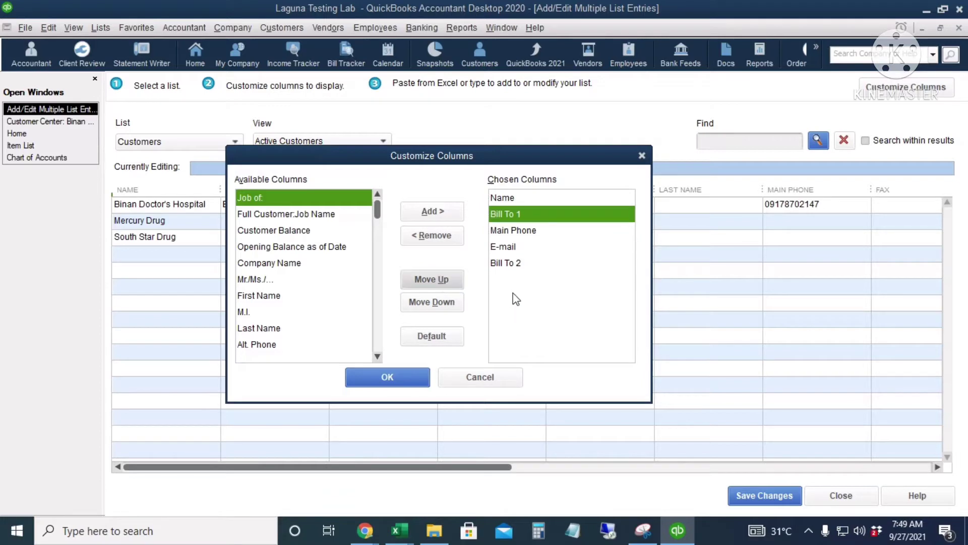
{"action": "left_click", "coordinate": [507, 263]}
{"action": "left_click", "coordinate": [444, 280]}
{"action": "left_click", "coordinate": [454, 284]}
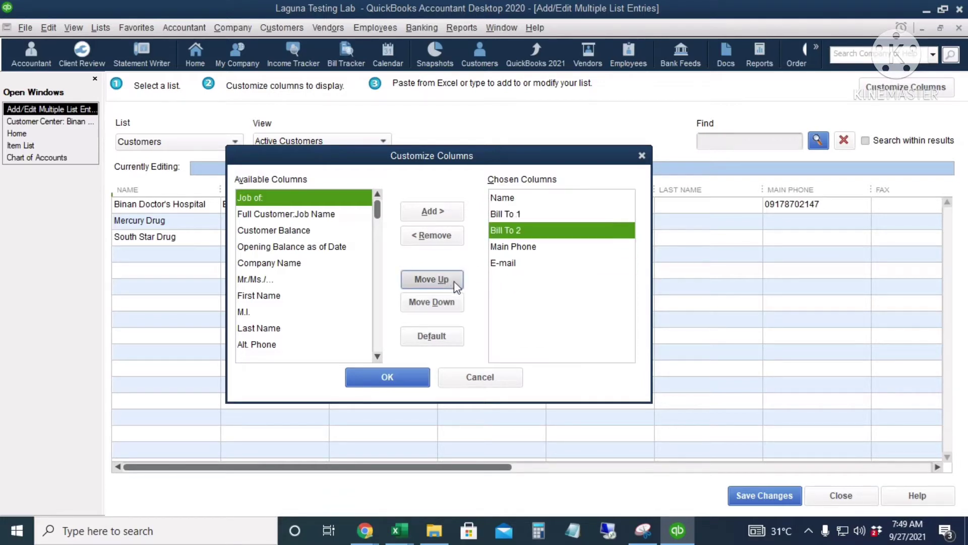
{"action": "scroll", "coordinate": [270, 309], "scroll_direction": "down", "scroll_amount": 3}
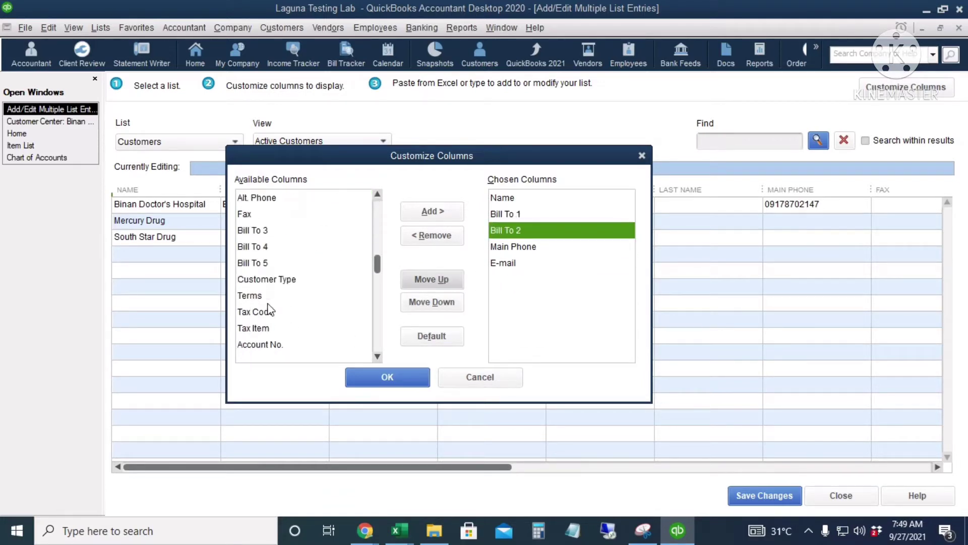
{"action": "left_click", "coordinate": [268, 296]}
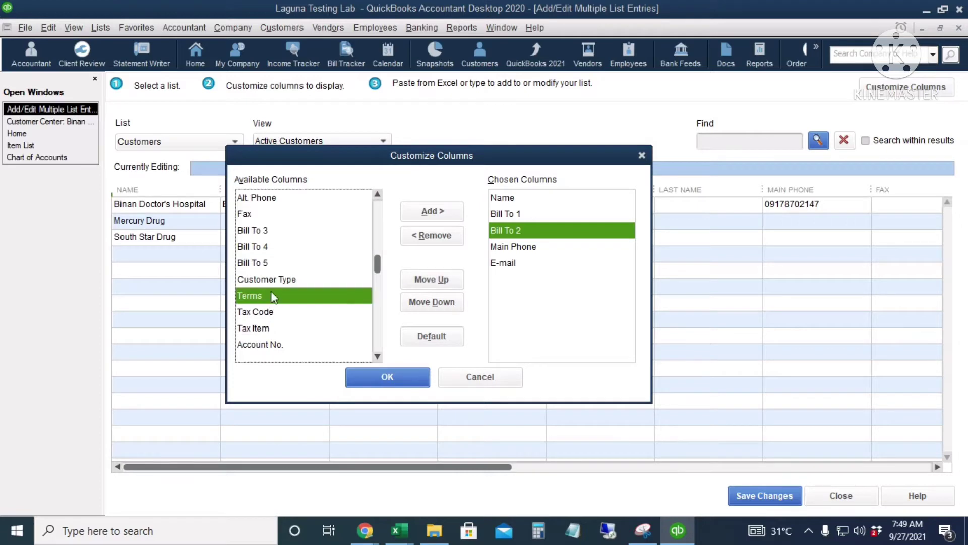
{"action": "left_click", "coordinate": [427, 217]}
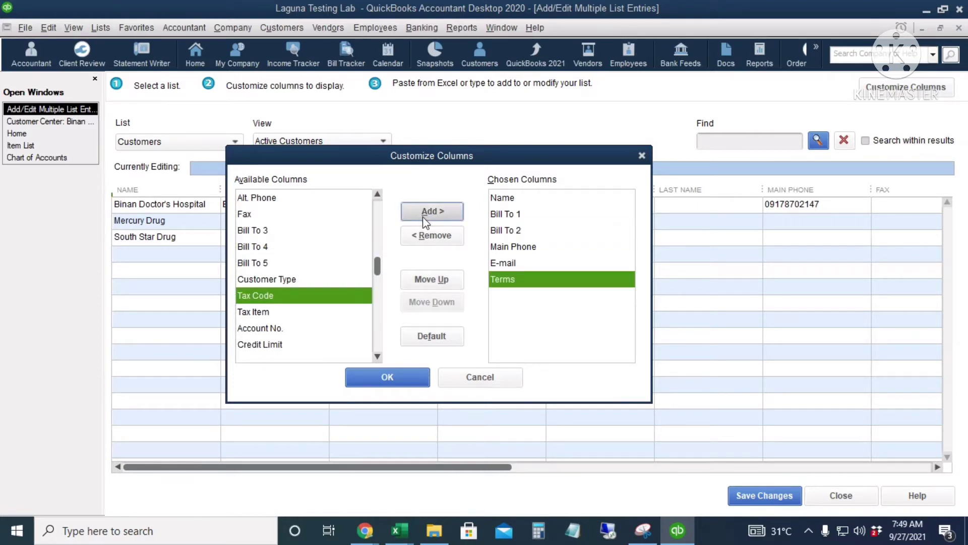
{"action": "left_click", "coordinate": [404, 385]}
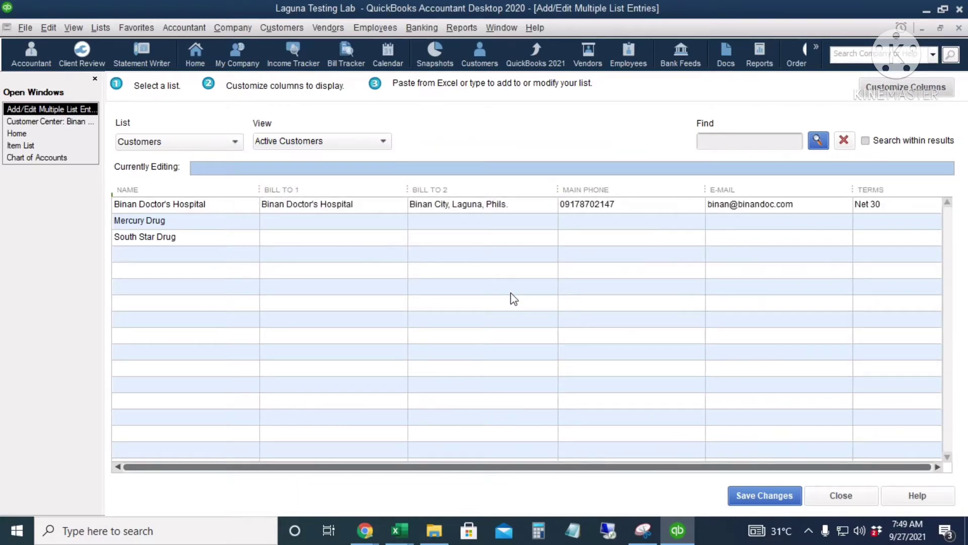
- Copy the Excel customer data from A2 through column I, row 6387, and return to the first empty Name cell in QuickBooks
{"action": "key", "text": "alt+Tab"}
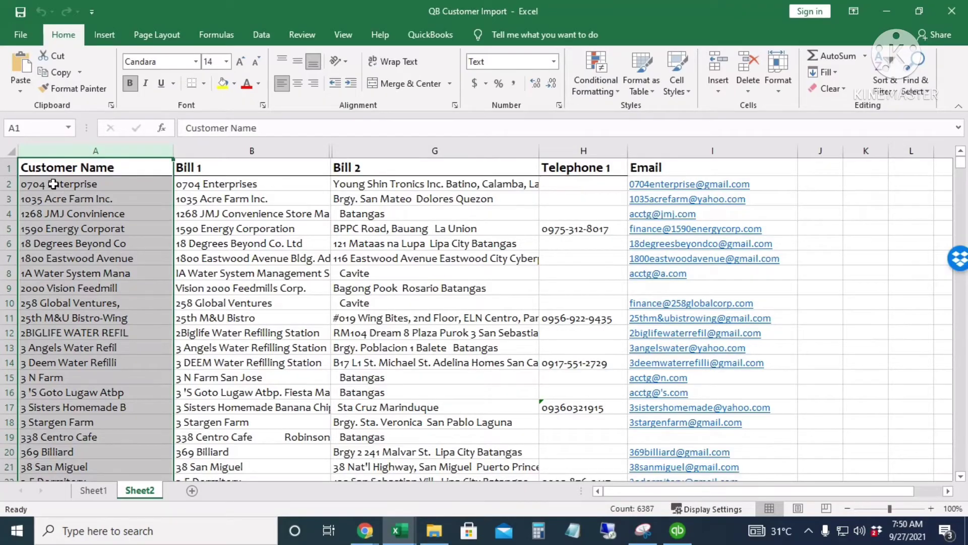
{"action": "left_click_drag", "start_coordinate": [53, 184], "coordinate": [732, 542]}
{"action": "scroll", "coordinate": [606, 343], "scroll_direction": "down", "scroll_amount": 5}
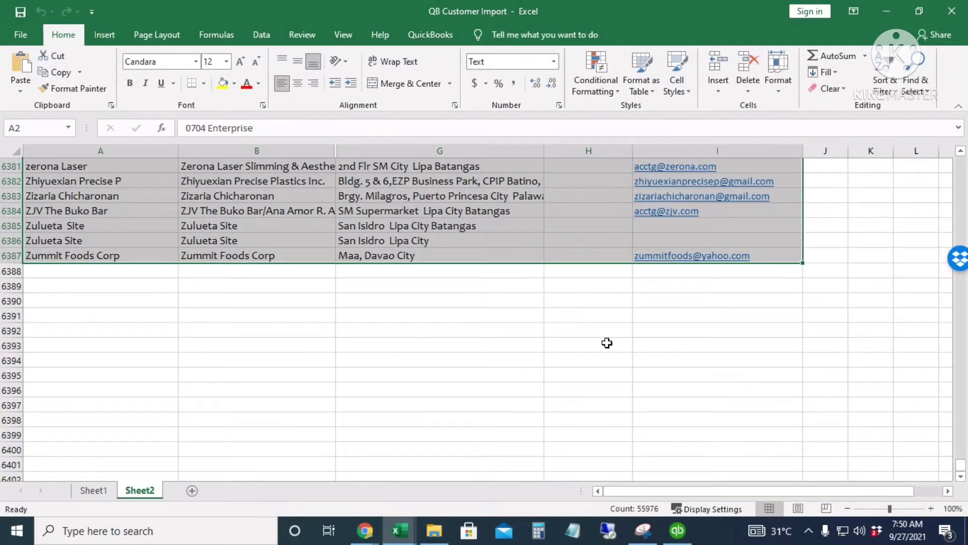
{"action": "key", "text": "ctrl+c"}
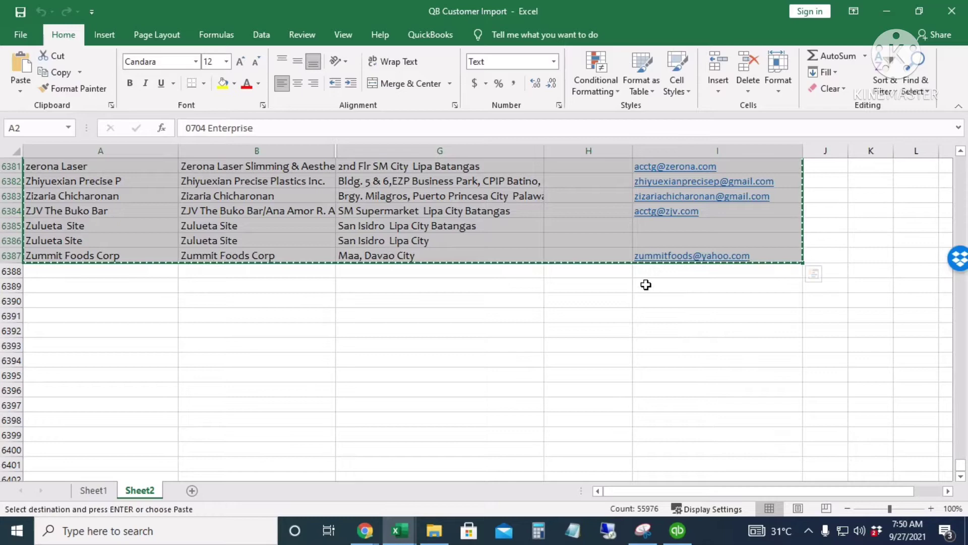
{"action": "key", "text": "alt+Tab"}
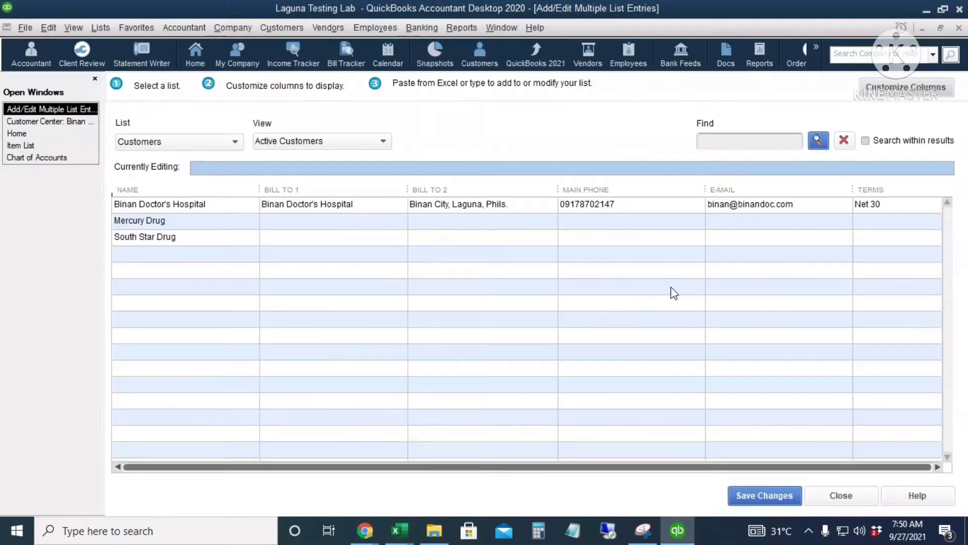
{"action": "left_click", "coordinate": [142, 255]}
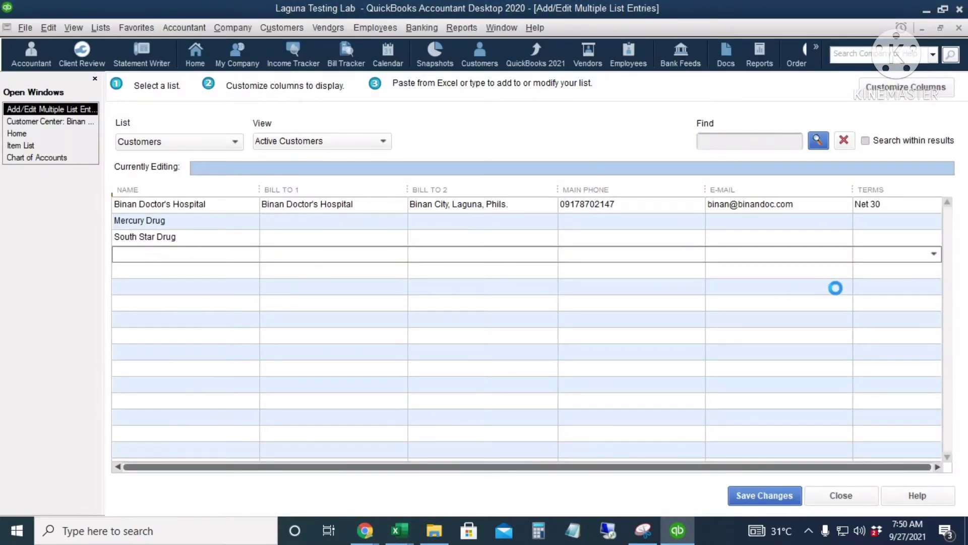
- Paste the customers, set Net 30 terms and copy it down to all rows, then save
{"action": "key", "text": "ctrl+v"}
{"action": "left_click", "coordinate": [871, 253]}
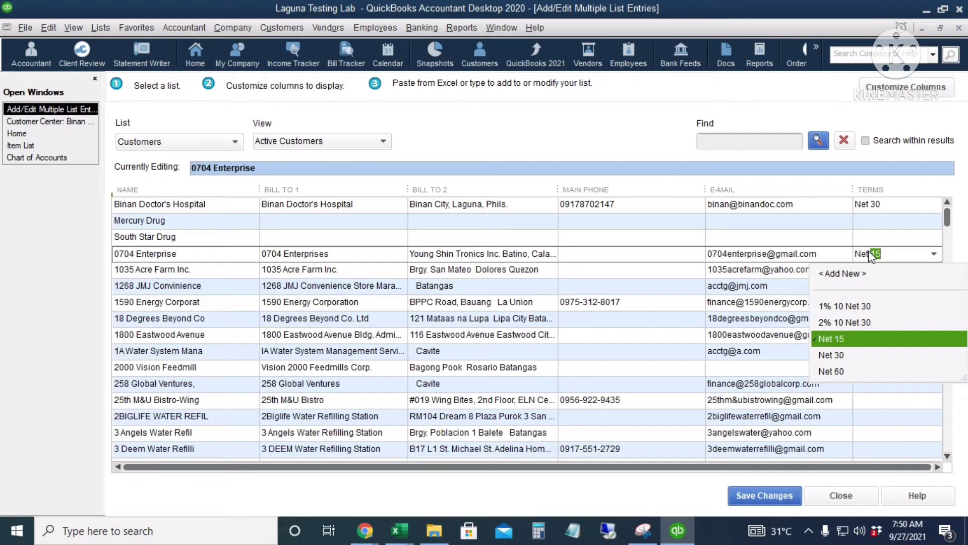
{"action": "left_click", "coordinate": [860, 356]}
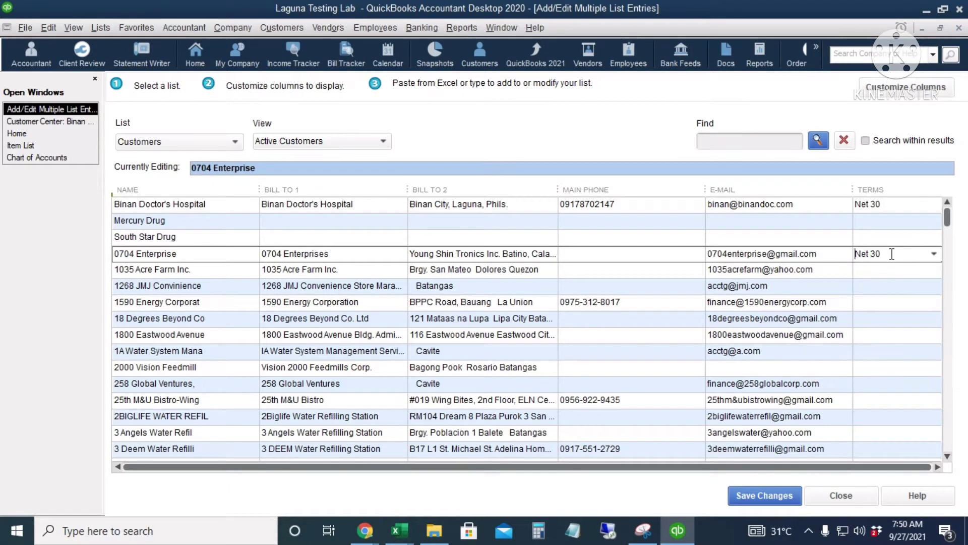
{"action": "right_click", "coordinate": [891, 253]}
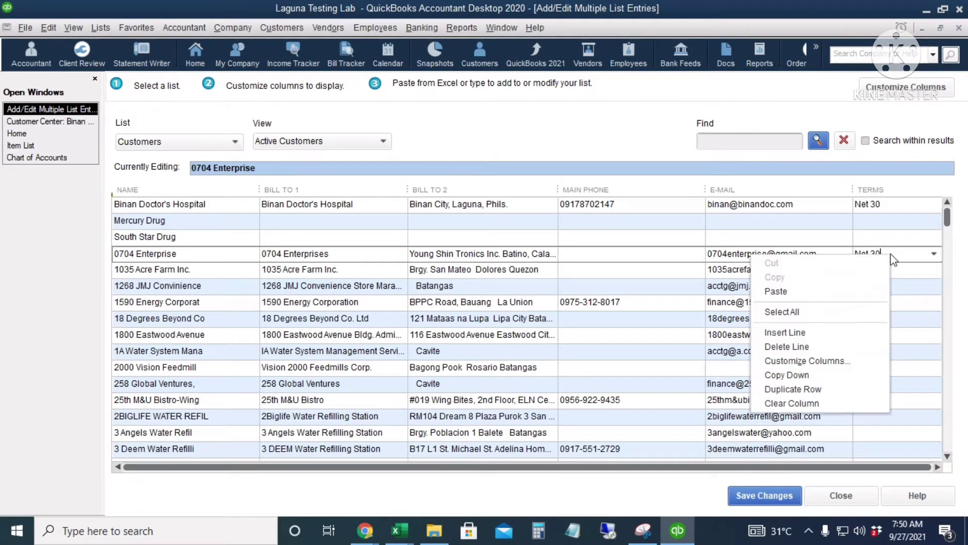
{"action": "left_click", "coordinate": [832, 368]}
{"action": "scroll", "coordinate": [764, 304], "scroll_direction": "down", "scroll_amount": 4}
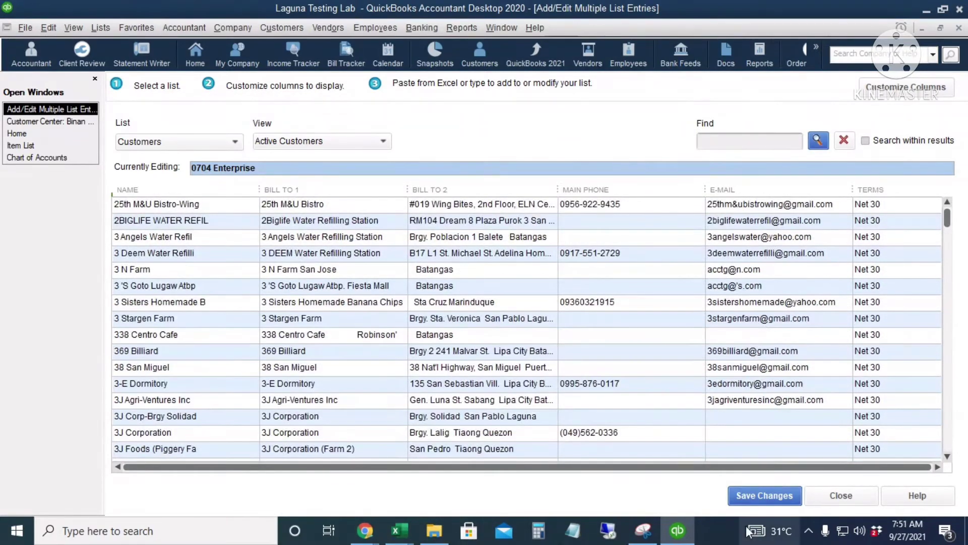
{"action": "left_click", "coordinate": [762, 499]}
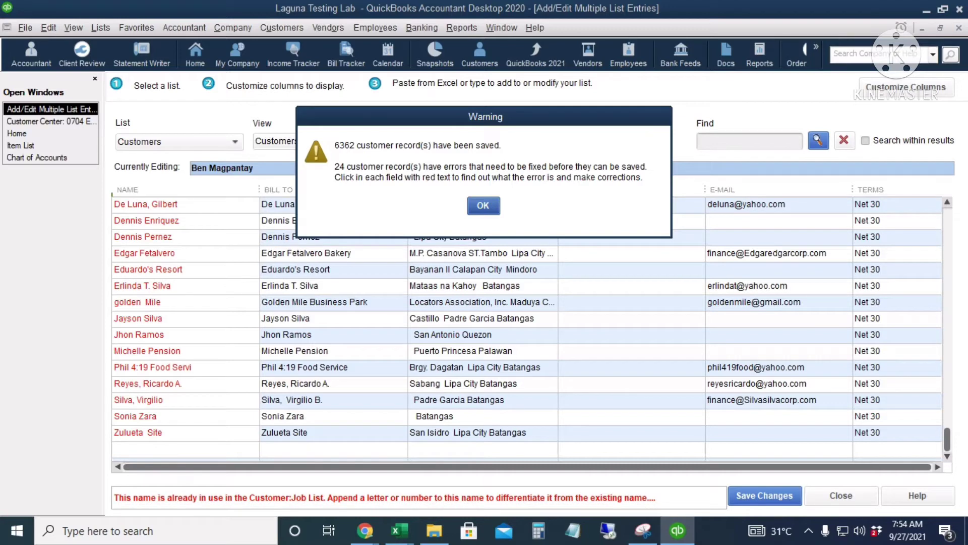
- Acknowledge the save warning about customer records with duplicate names
{"action": "left_click", "coordinate": [484, 207]}
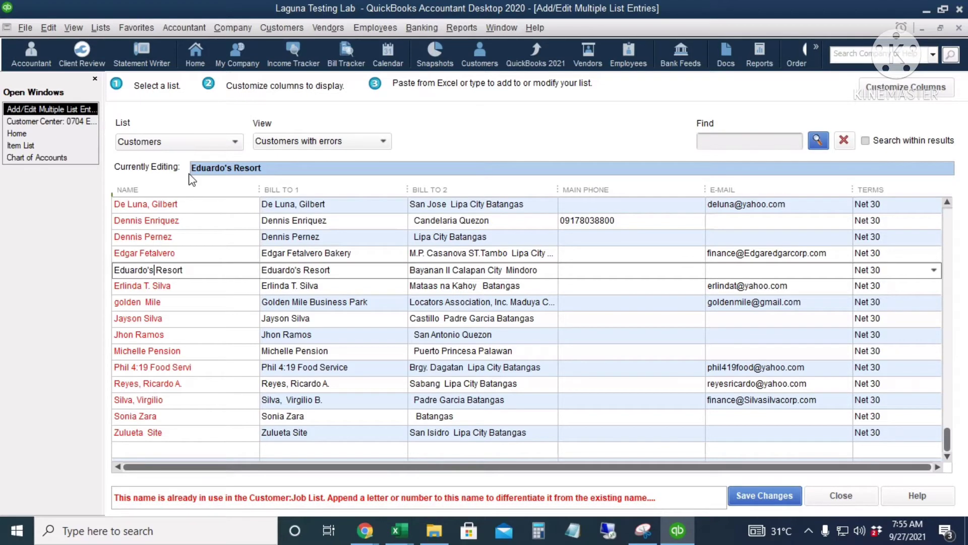
- Close the multiple-entry window without saving the errored customers and browse the imported customer list
{"action": "left_click", "coordinate": [852, 505]}
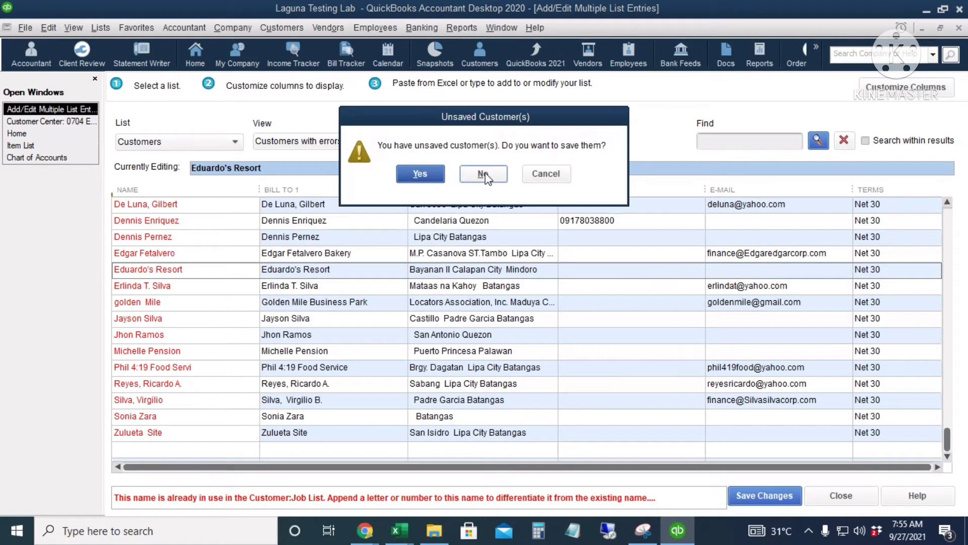
{"action": "left_click", "coordinate": [483, 174]}
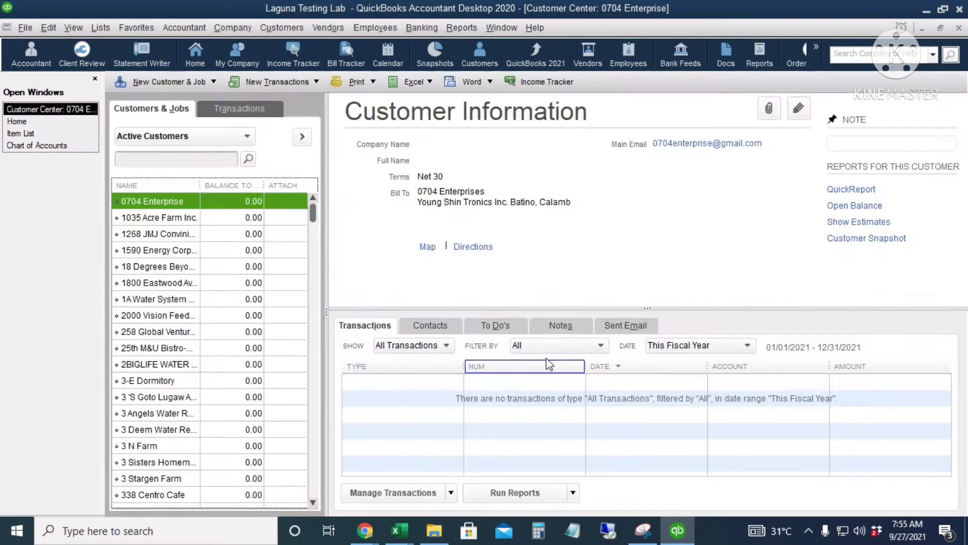
{"action": "scroll", "coordinate": [244, 315], "scroll_direction": "down", "scroll_amount": 7}
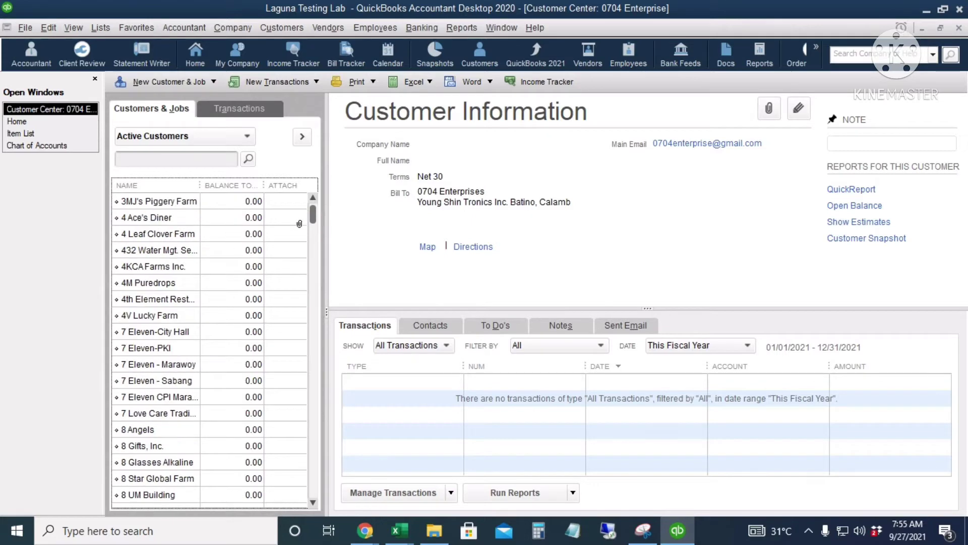
{"action": "left_click_drag", "start_coordinate": [313, 216], "coordinate": [302, 486]}
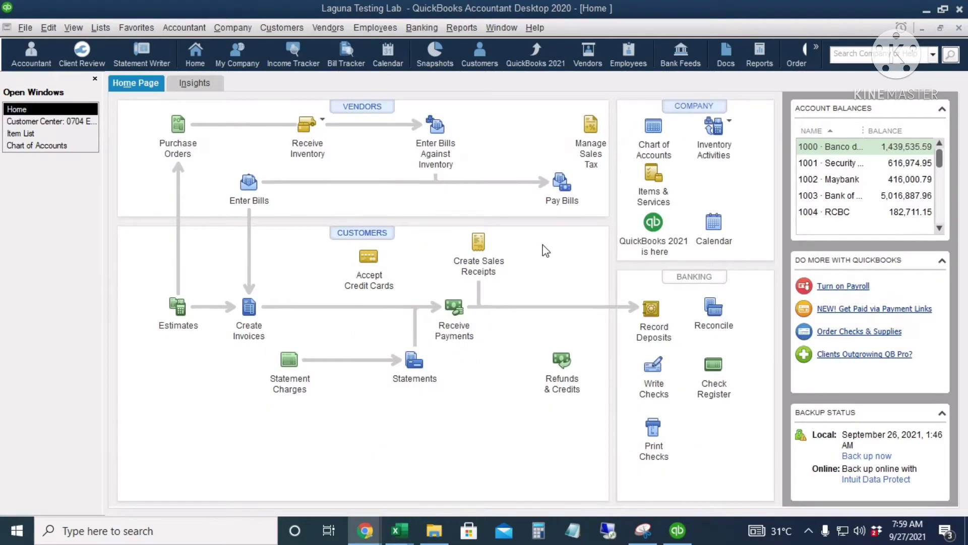
{"action": "mouse_move", "coordinate": [399, 531]}
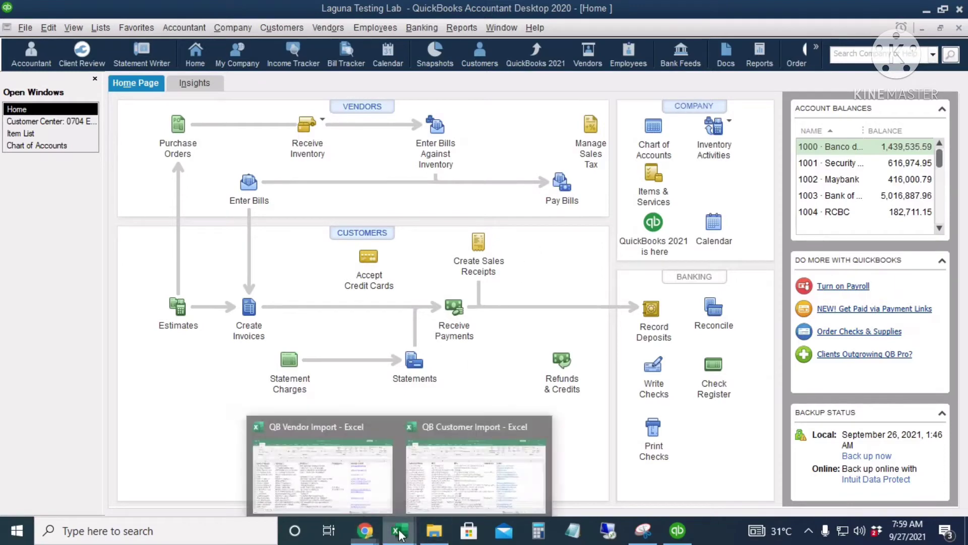
{"action": "left_click", "coordinate": [360, 479]}
{"action": "left_click", "coordinate": [106, 165]}
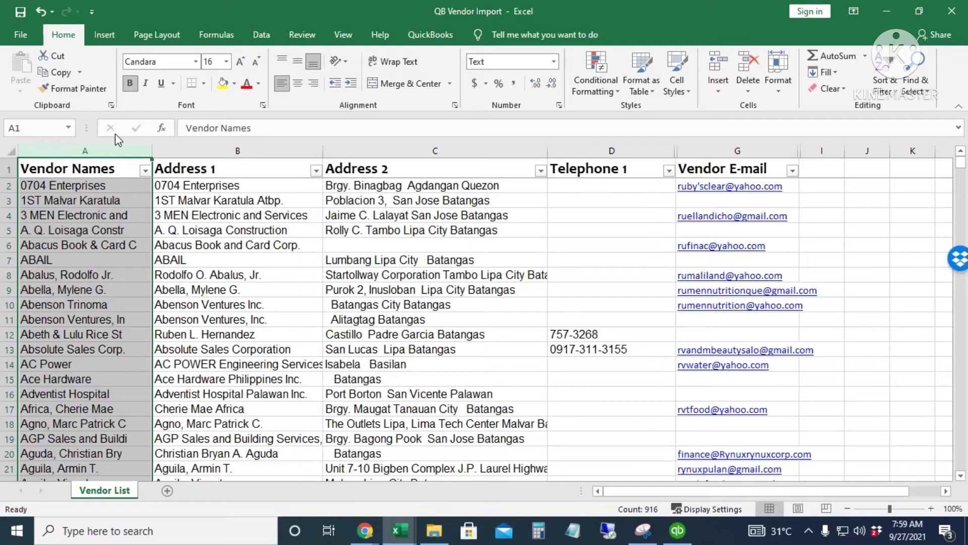
{"action": "key", "text": "Return"}
{"action": "left_click", "coordinate": [232, 152]}
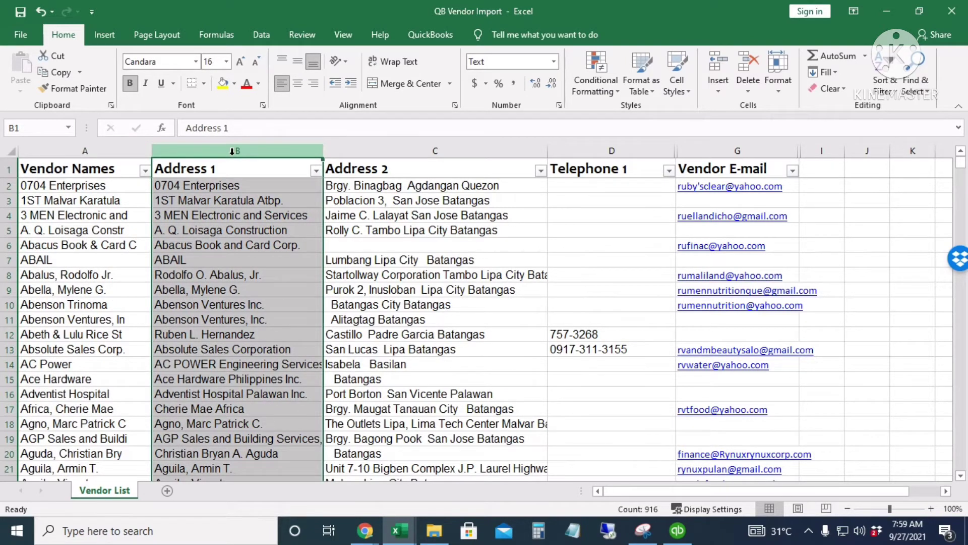
{"action": "left_click", "coordinate": [348, 150]}
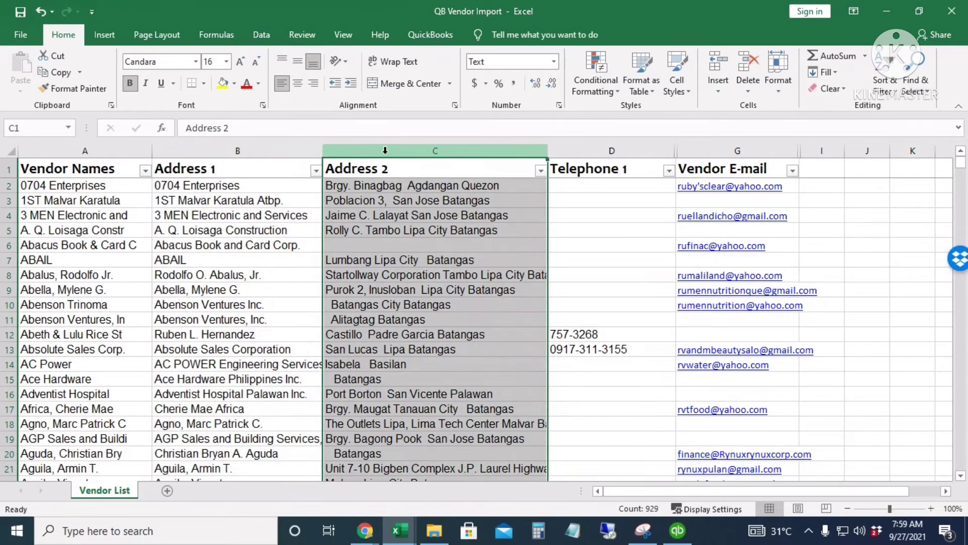
{"action": "left_click_drag", "start_coordinate": [263, 146], "coordinate": [386, 146]}
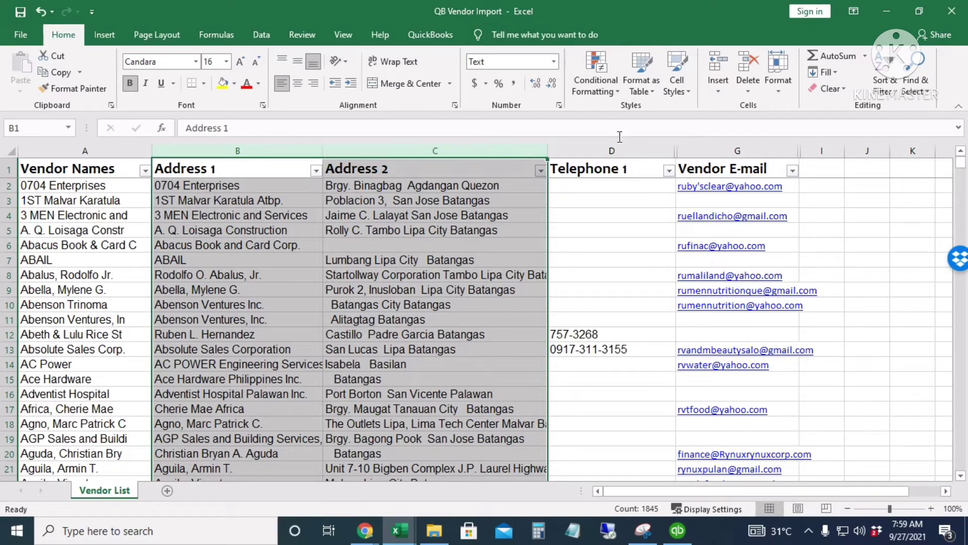
{"action": "left_click", "coordinate": [613, 150]}
{"action": "left_click", "coordinate": [736, 149]}
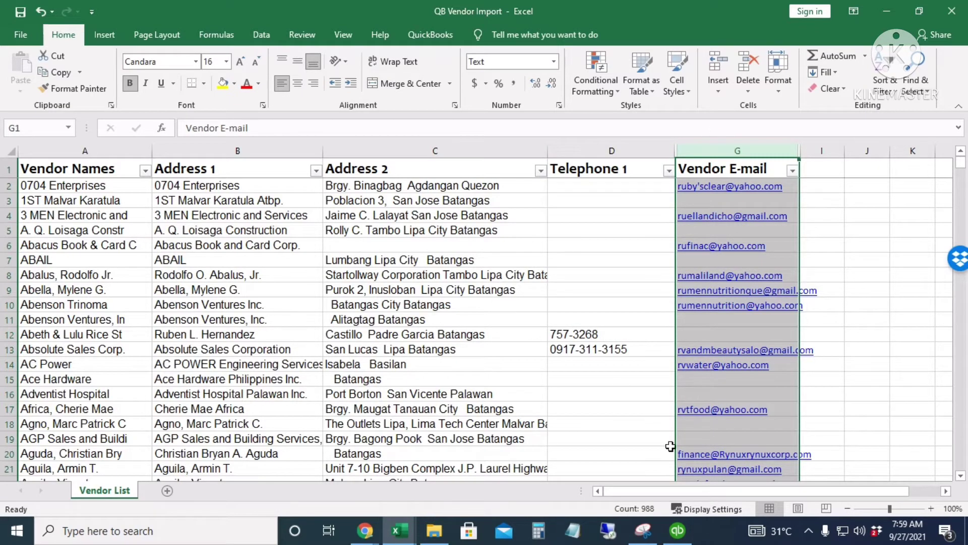
{"action": "left_click", "coordinate": [677, 530]}
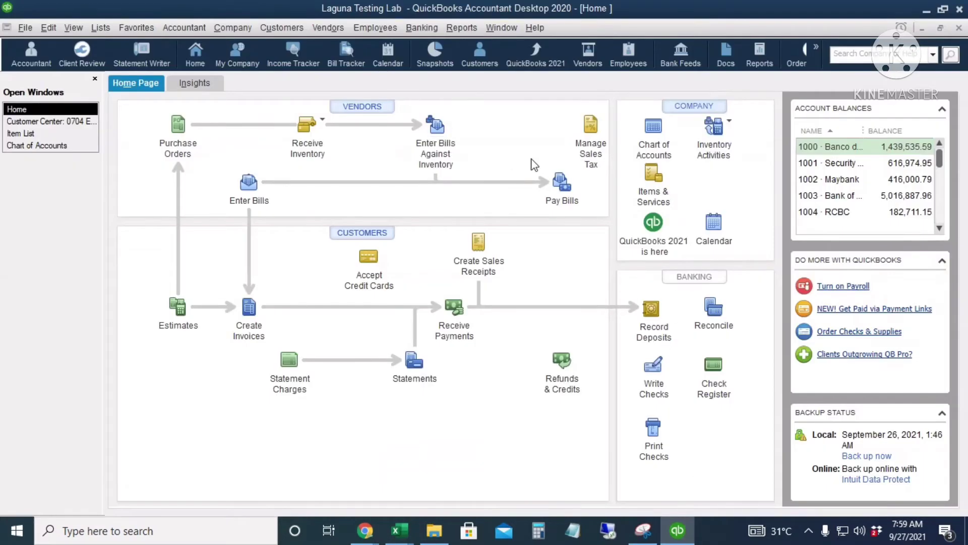
- Open the vendor list and launch Add/Edit Multiple Suppliers with the Vendors list selected
{"action": "left_click", "coordinate": [358, 107]}
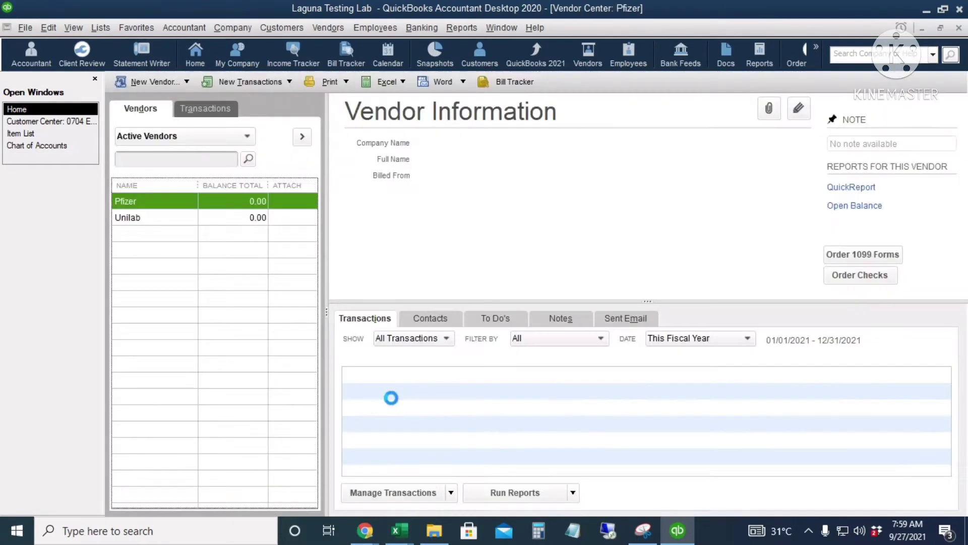
{"action": "right_click", "coordinate": [169, 286]}
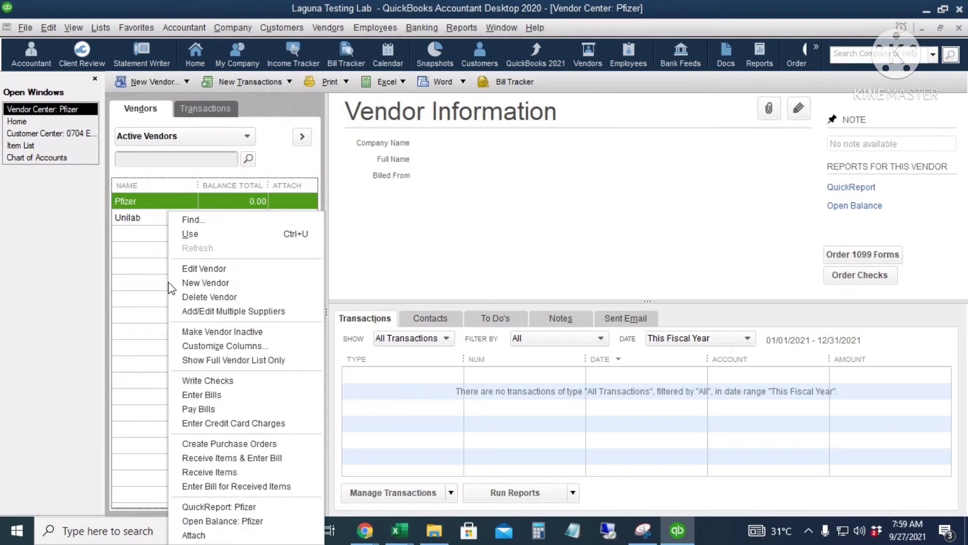
{"action": "left_click", "coordinate": [263, 311]}
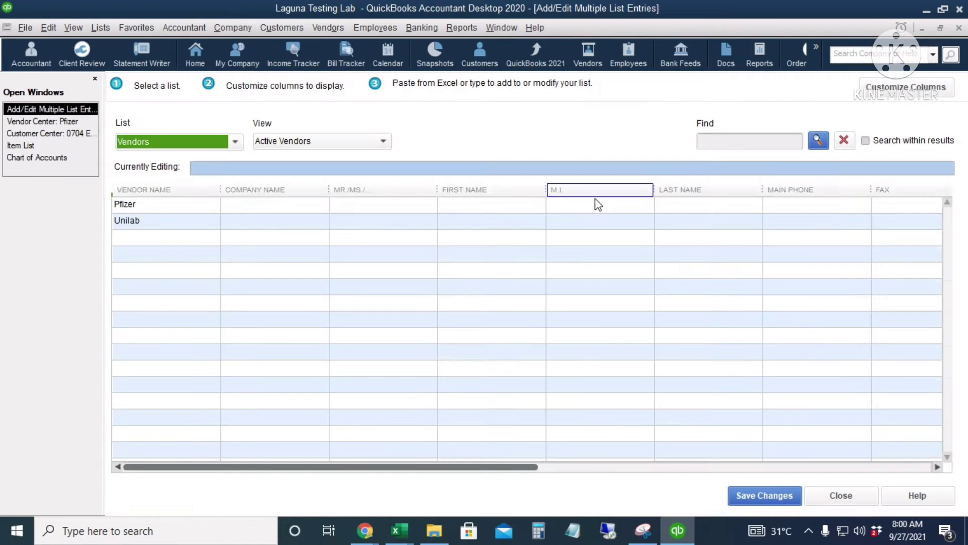
{"action": "left_click", "coordinate": [184, 143]}
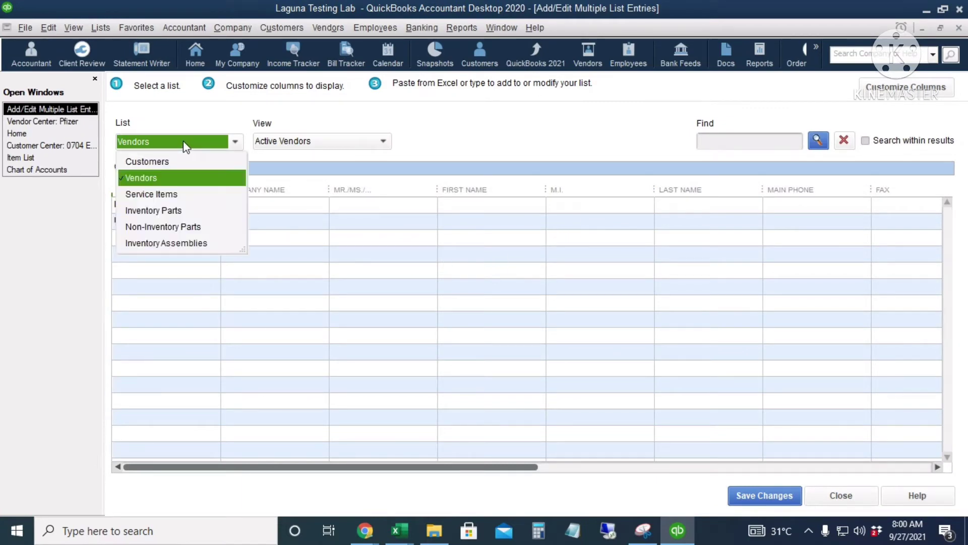
{"action": "left_click", "coordinate": [194, 181]}
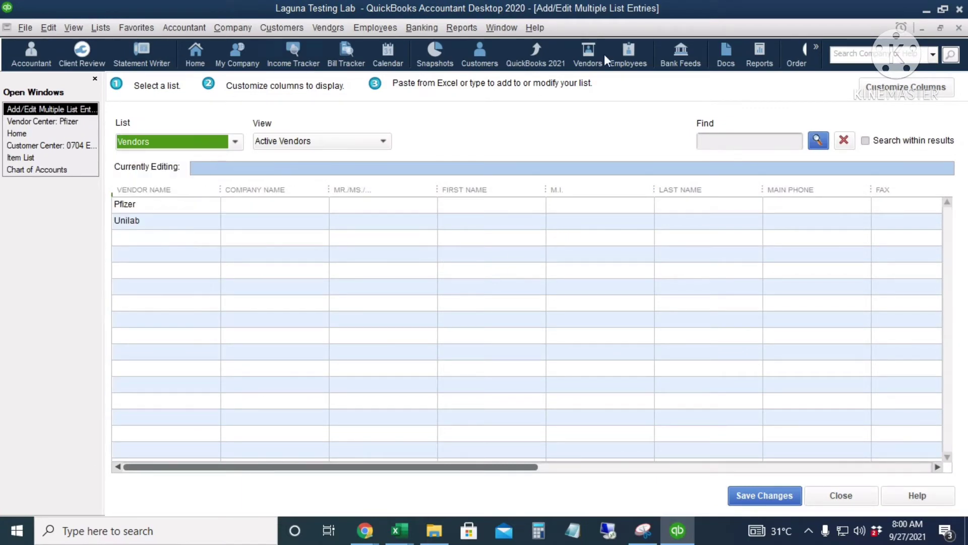
{"action": "left_click", "coordinate": [902, 90]}
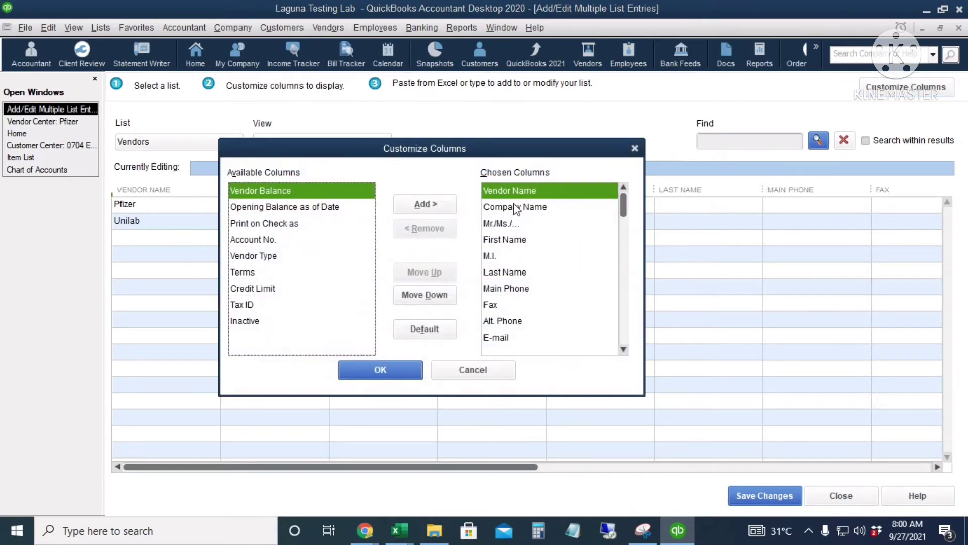
- Remove the Company Name, Mr./Ms., First Name, M.I., Last Name, Fax and Alt. Phone vendor columns
{"action": "left_click", "coordinate": [516, 210]}
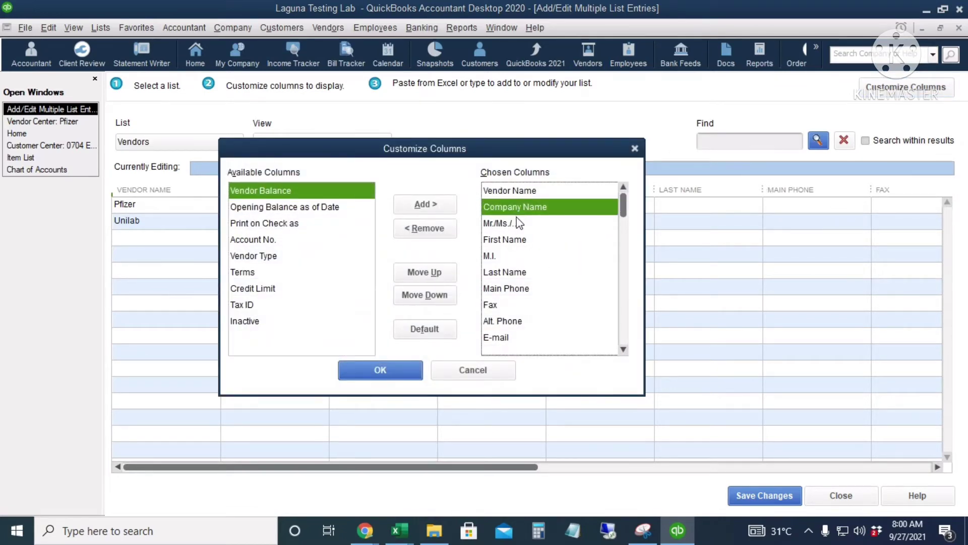
{"action": "left_click", "coordinate": [415, 229]}
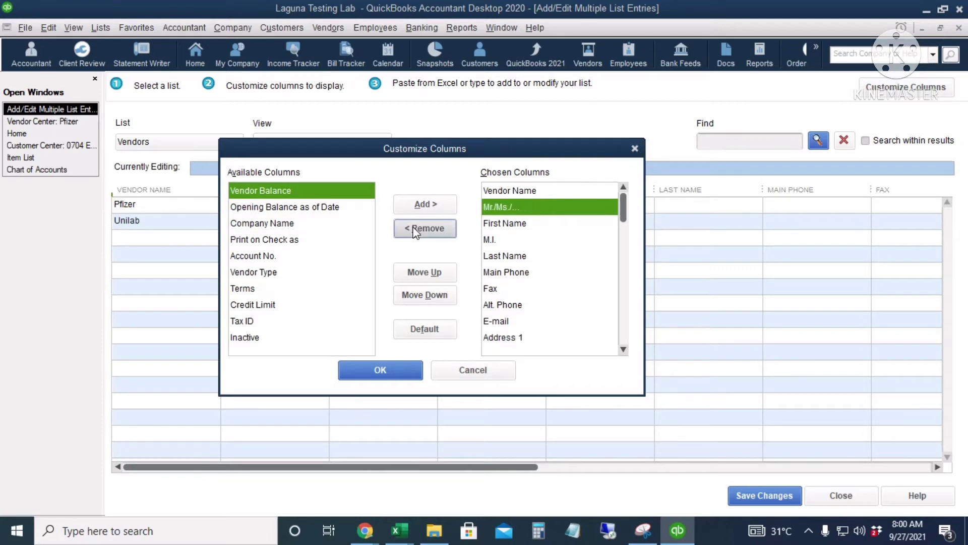
{"action": "left_click", "coordinate": [415, 230]}
{"action": "left_click", "coordinate": [414, 229]}
{"action": "left_click", "coordinate": [414, 230]}
{"action": "left_click", "coordinate": [414, 231]}
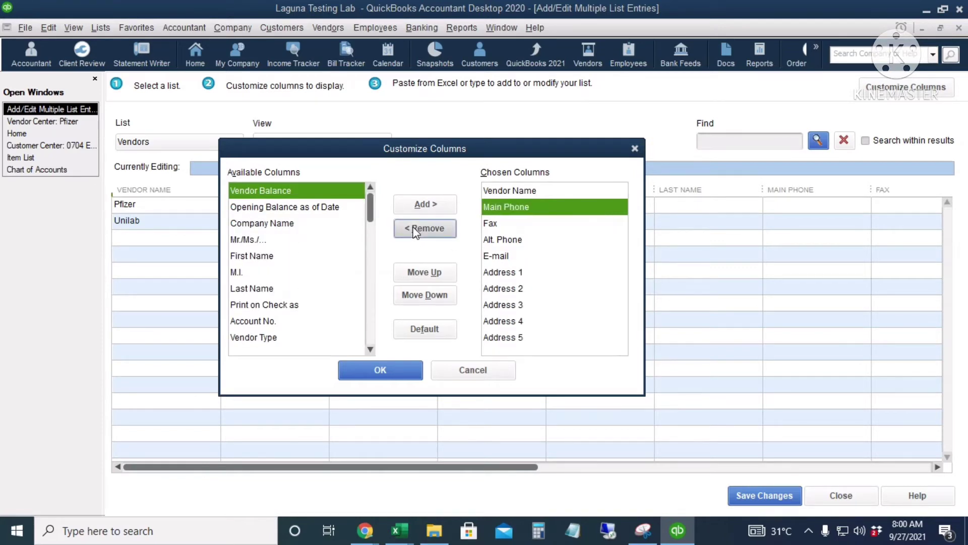
{"action": "left_click", "coordinate": [506, 227]}
{"action": "left_click", "coordinate": [430, 233]}
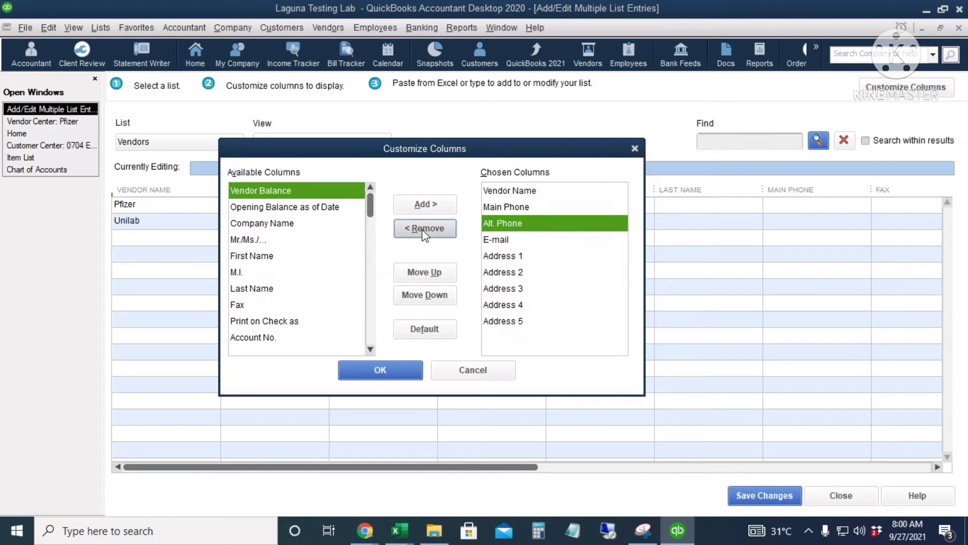
{"action": "left_click", "coordinate": [430, 233]}
- Remove the Address 3, Address 4 and Address 5 columns
{"action": "left_click", "coordinate": [510, 242]}
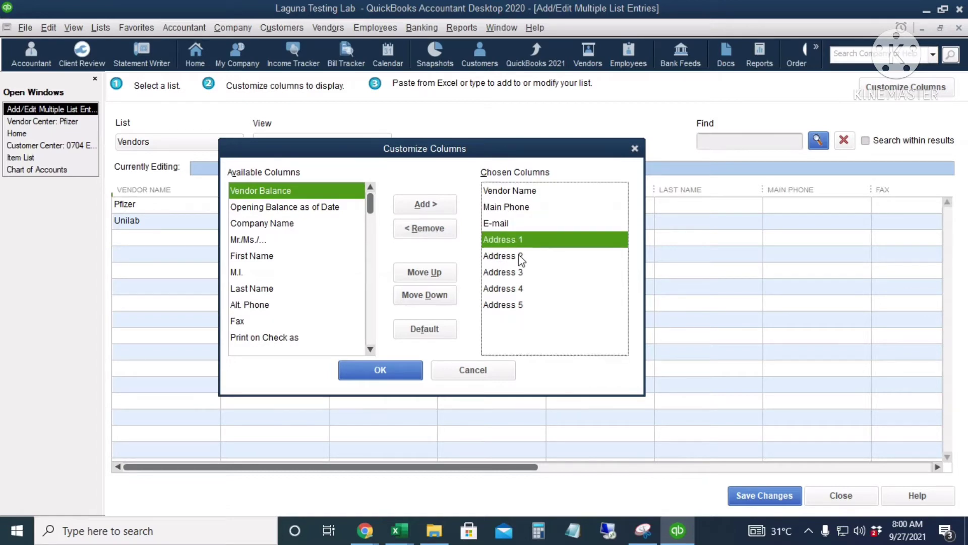
{"action": "left_click", "coordinate": [519, 258]}
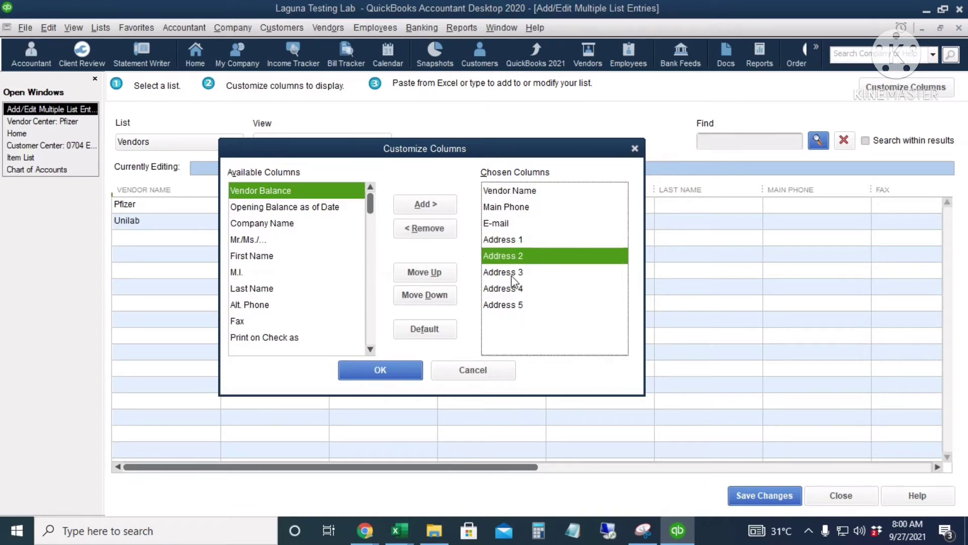
{"action": "left_click", "coordinate": [510, 273]}
{"action": "left_click", "coordinate": [424, 231]}
{"action": "left_click", "coordinate": [424, 231]}
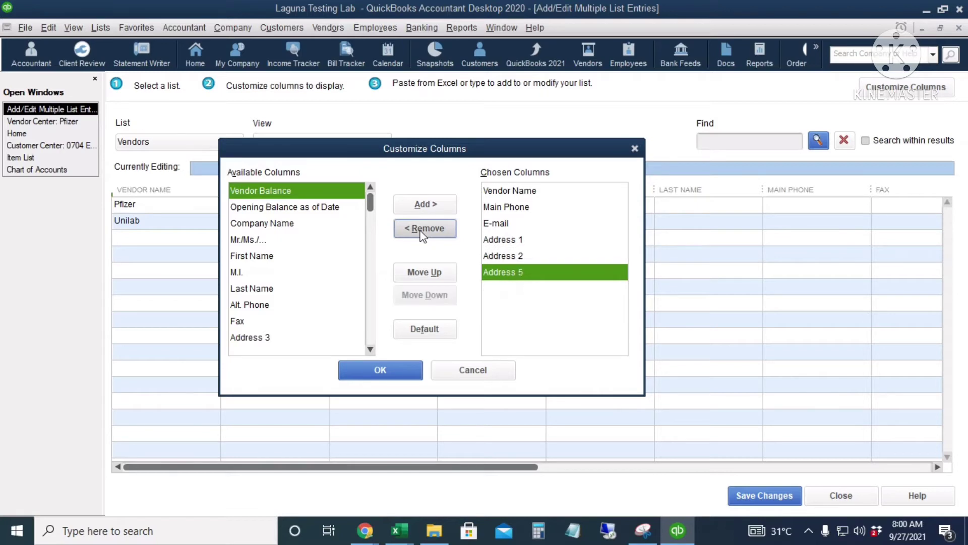
{"action": "left_click", "coordinate": [423, 231]}
- Reorder the columns so Address 1 and Address 2 follow Vendor Name
{"action": "left_click", "coordinate": [507, 241]}
{"action": "left_click", "coordinate": [426, 272]}
{"action": "left_click", "coordinate": [426, 272]}
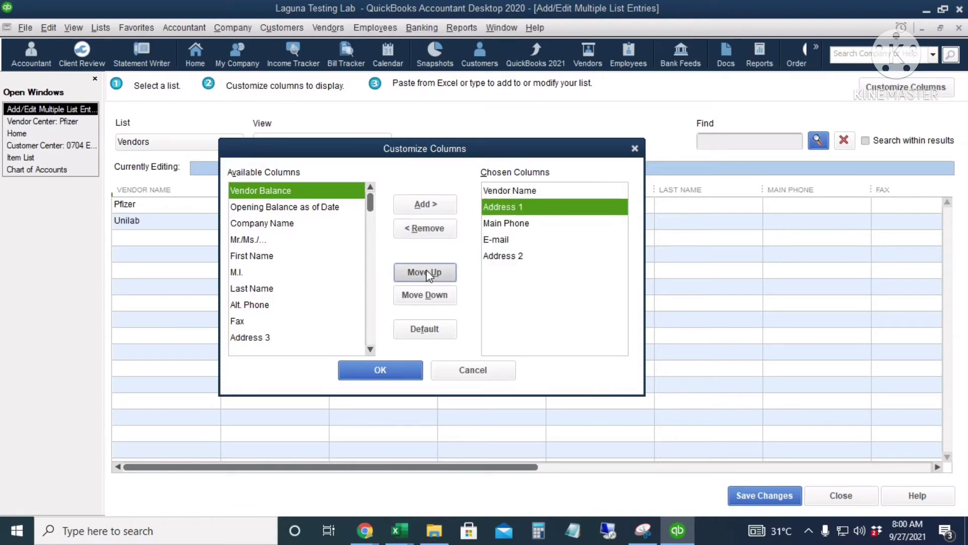
{"action": "left_click", "coordinate": [504, 256]}
{"action": "left_click", "coordinate": [430, 272]}
{"action": "left_click", "coordinate": [430, 273]}
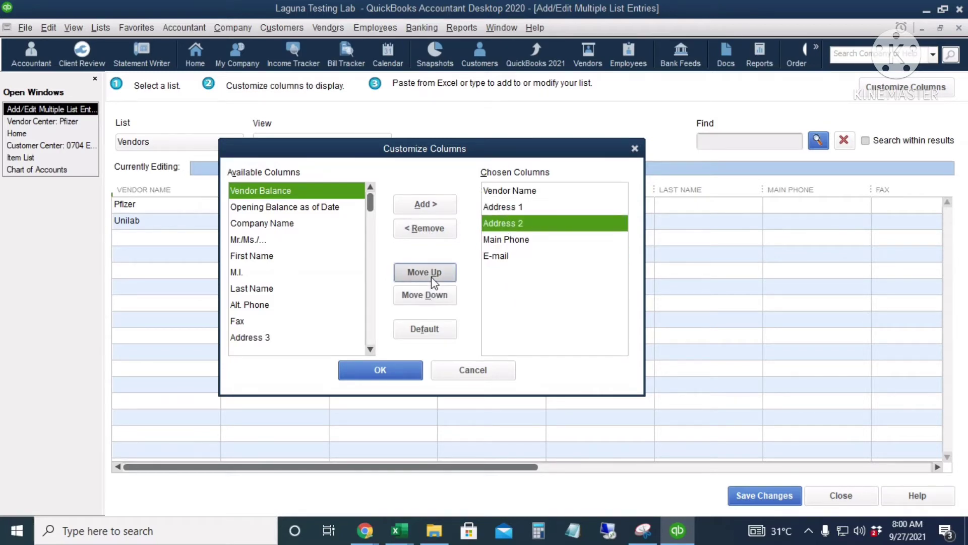
{"action": "left_click", "coordinate": [431, 275]}
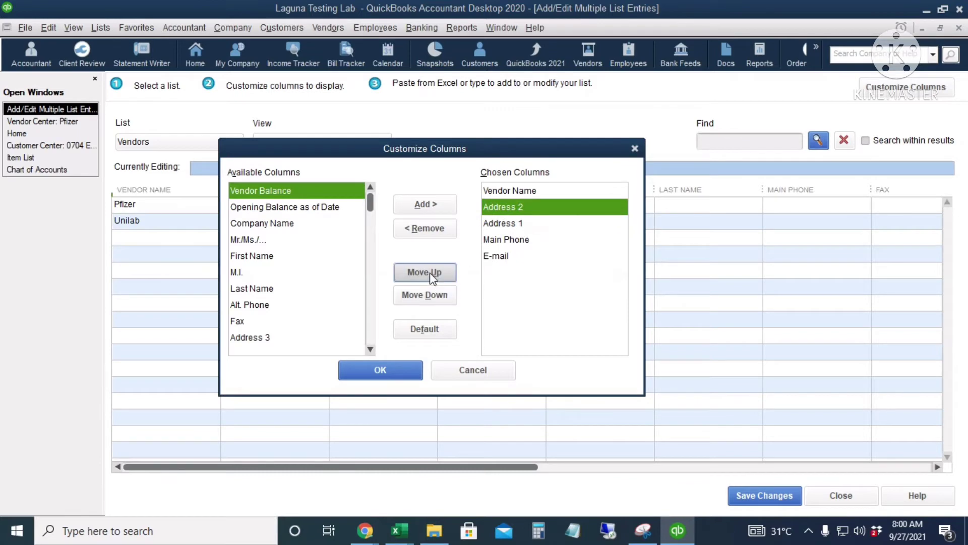
{"action": "left_click", "coordinate": [430, 272]}
{"action": "left_click", "coordinate": [425, 296]}
{"action": "left_click", "coordinate": [425, 295]}
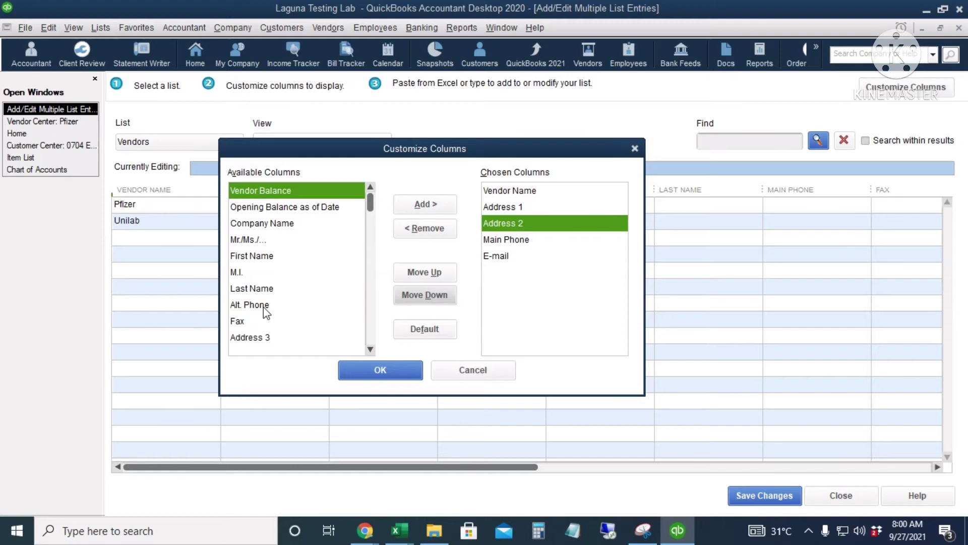
- Add the Terms column to the vendor grid
{"action": "scroll", "coordinate": [263, 306], "scroll_direction": "down", "scroll_amount": 2}
{"action": "scroll", "coordinate": [268, 282], "scroll_direction": "down", "scroll_amount": 1}
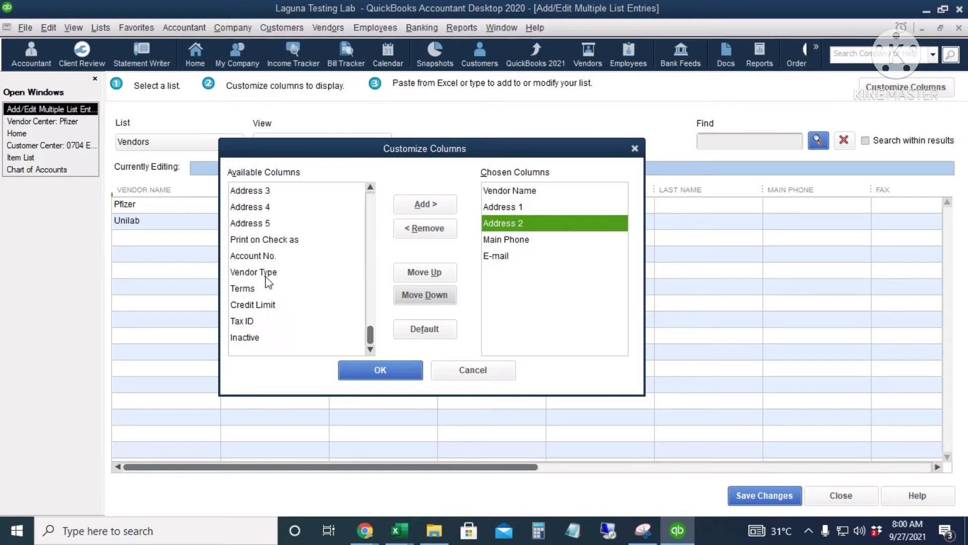
{"action": "left_click", "coordinate": [249, 289]}
{"action": "left_click", "coordinate": [425, 204]}
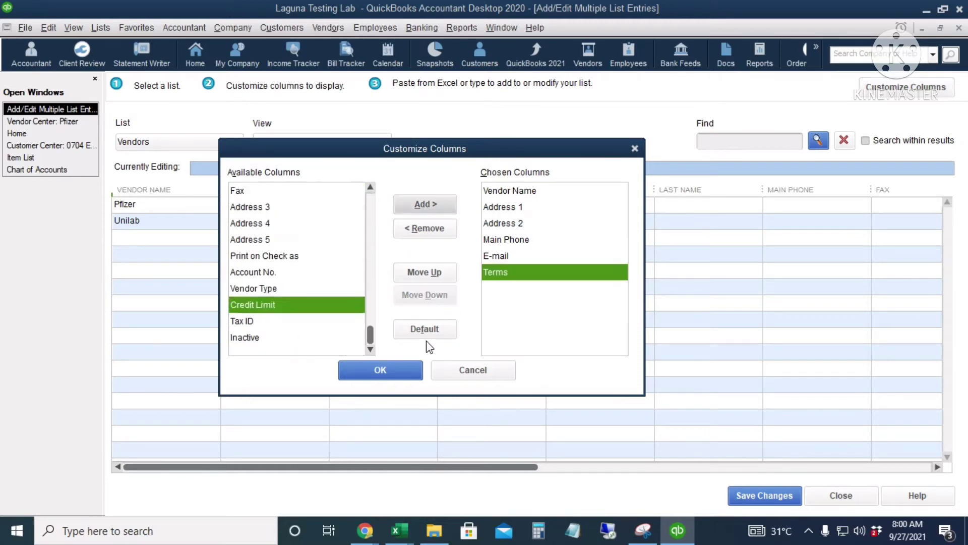
- Apply the new grid columns, then copy vendor data A2 through column G from Excel's vendor sheet
{"action": "left_click", "coordinate": [379, 370]}
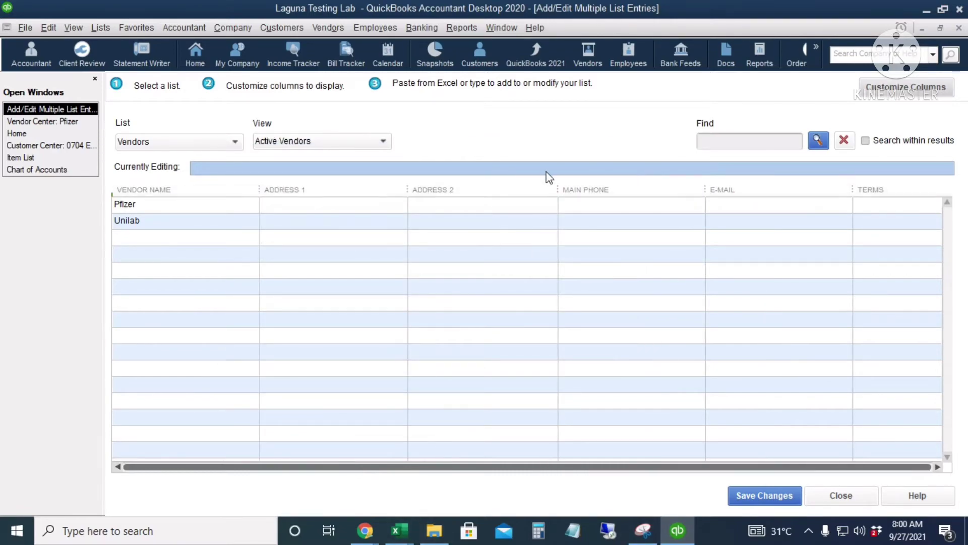
{"action": "key", "text": "alt+Tab"}
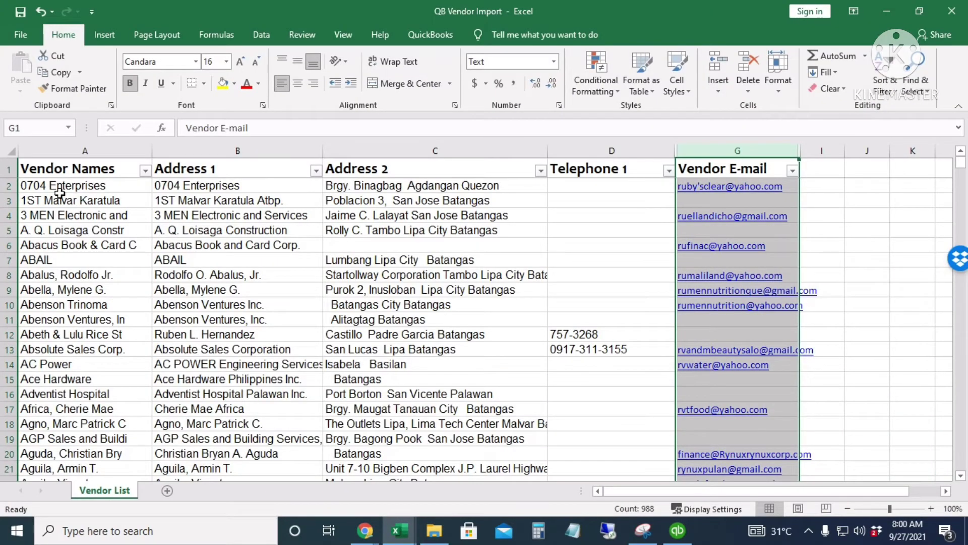
{"action": "left_click", "coordinate": [60, 187]}
{"action": "left_click_drag", "start_coordinate": [103, 197], "coordinate": [754, 301]}
{"action": "key", "text": "ctrl+c"}
{"action": "scroll", "coordinate": [483, 319], "scroll_direction": "up", "scroll_amount": 20}
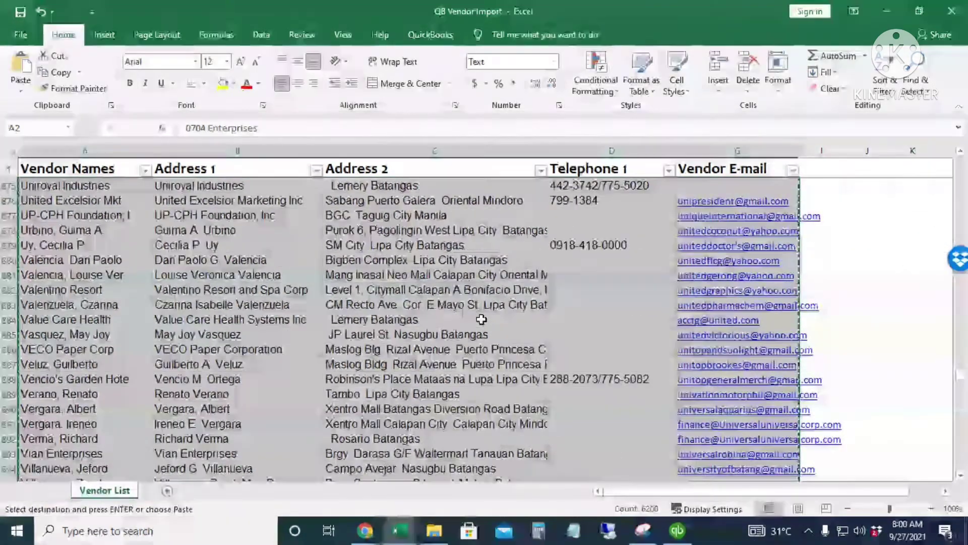
{"action": "left_click_drag", "start_coordinate": [961, 366], "coordinate": [960, 164]}
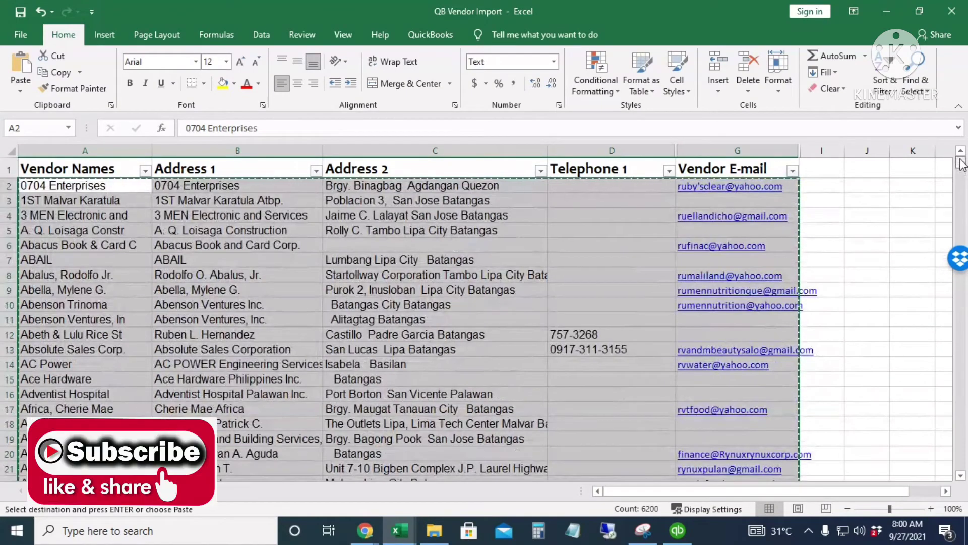
{"action": "left_click", "coordinate": [677, 531]}
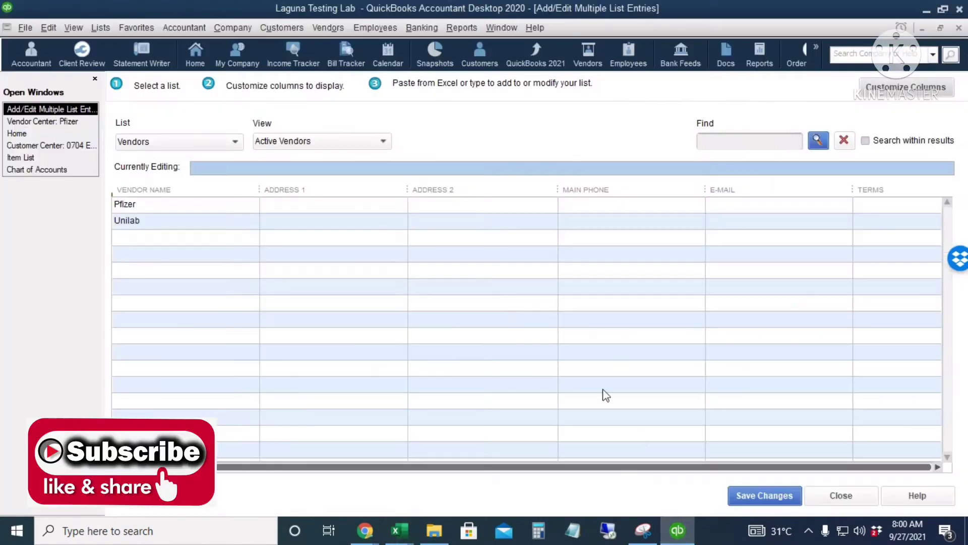
- Paste the copied vendors into the grid and copy Net 30 terms down to every vendor
{"action": "left_click", "coordinate": [136, 239]}
{"action": "key", "text": "ctrl+v"}
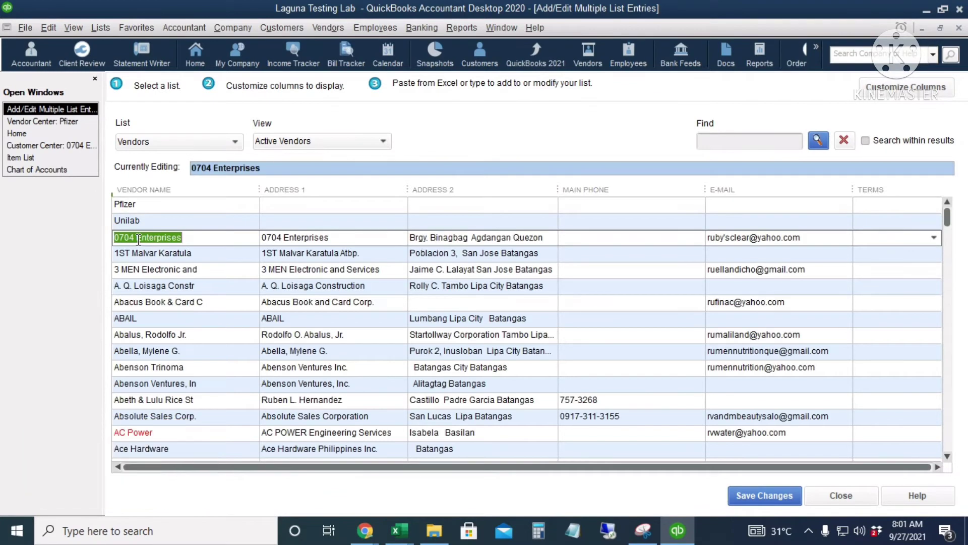
{"action": "left_click", "coordinate": [869, 241]}
{"action": "left_click", "coordinate": [932, 237]}
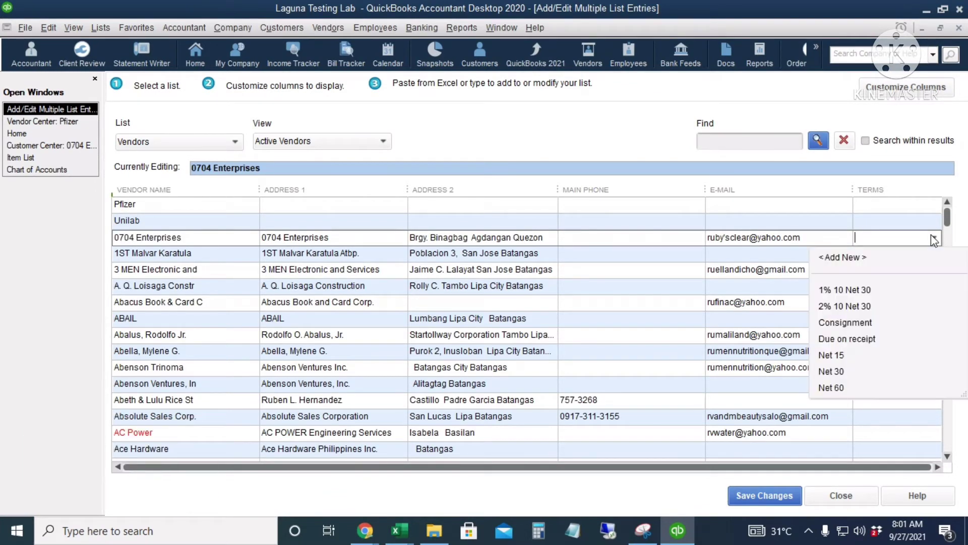
{"action": "left_click", "coordinate": [855, 371]}
{"action": "right_click", "coordinate": [890, 244]}
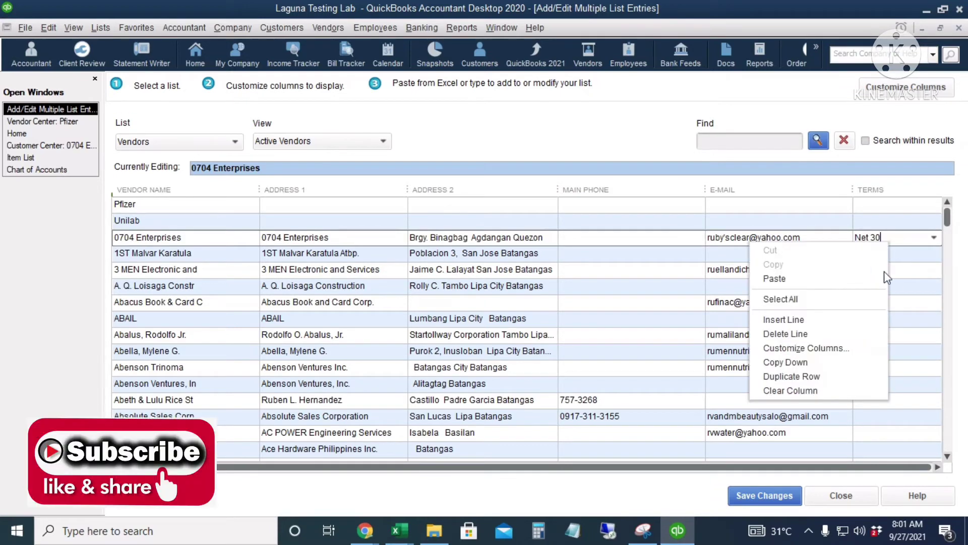
{"action": "left_click", "coordinate": [836, 363]}
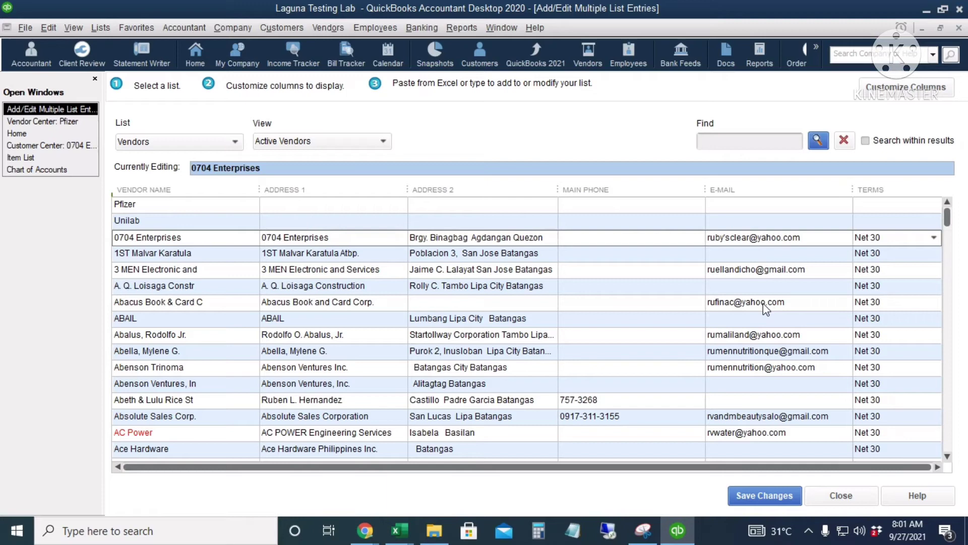
- Save the vendor entries, dismiss the 118-error warning, and select AC Power's name for editing
{"action": "left_click", "coordinate": [764, 495]}
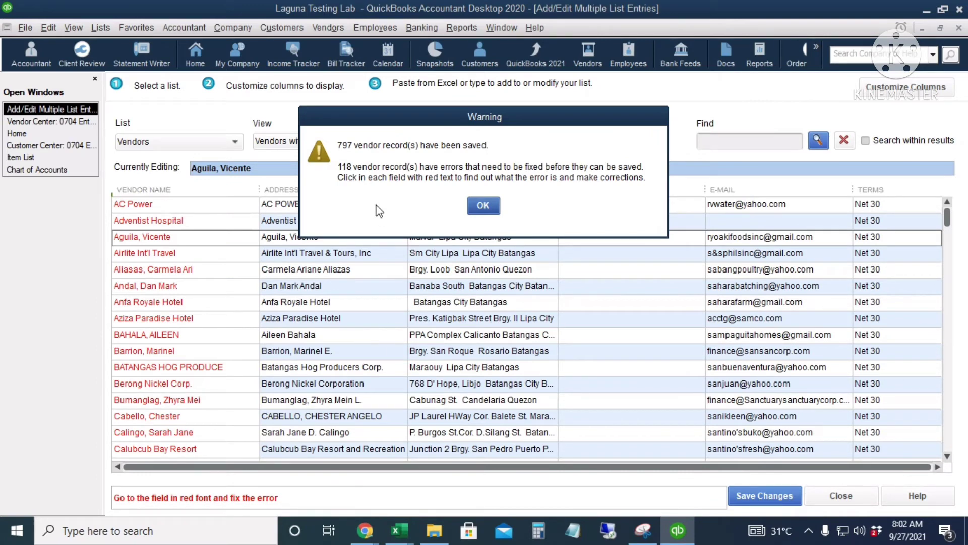
{"action": "left_click", "coordinate": [485, 205]}
{"action": "left_click", "coordinate": [186, 205]}
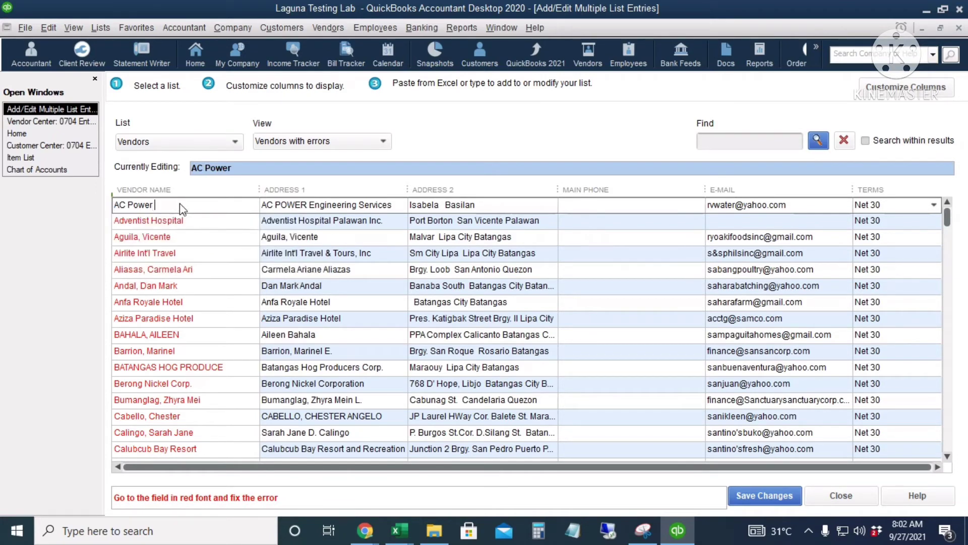
- Append ' - V' to the duplicate vendor names from Adventist Hospital through Anfa Royale Hotel
{"action": "left_click", "coordinate": [202, 220]}
{"action": "key", "text": "ctrl+v"}
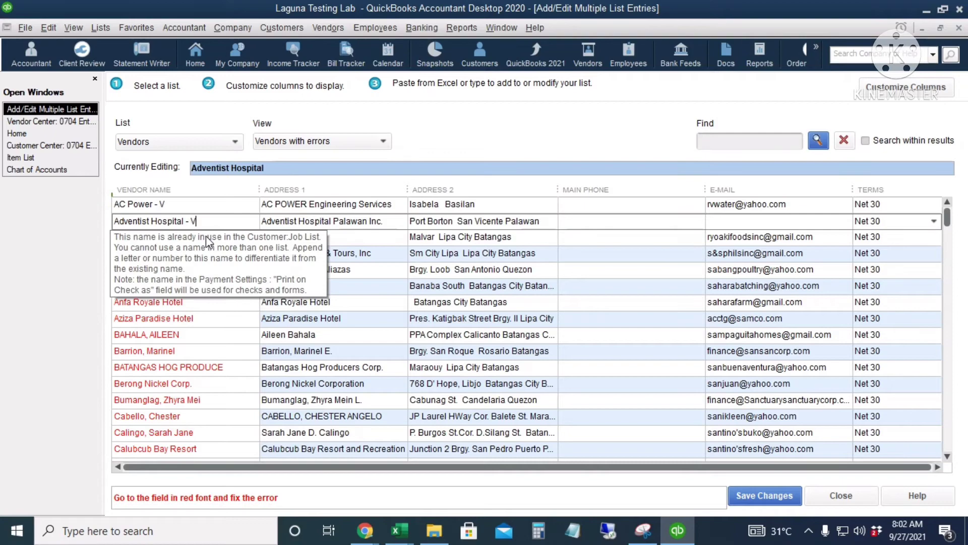
{"action": "left_click", "coordinate": [210, 238]}
{"action": "key", "text": "ctrl+v"}
{"action": "left_click", "coordinate": [232, 255]}
{"action": "key", "text": "ctrl+v"}
{"action": "left_click", "coordinate": [223, 271]}
{"action": "key", "text": "ctrl+v"}
{"action": "left_click", "coordinate": [230, 286]}
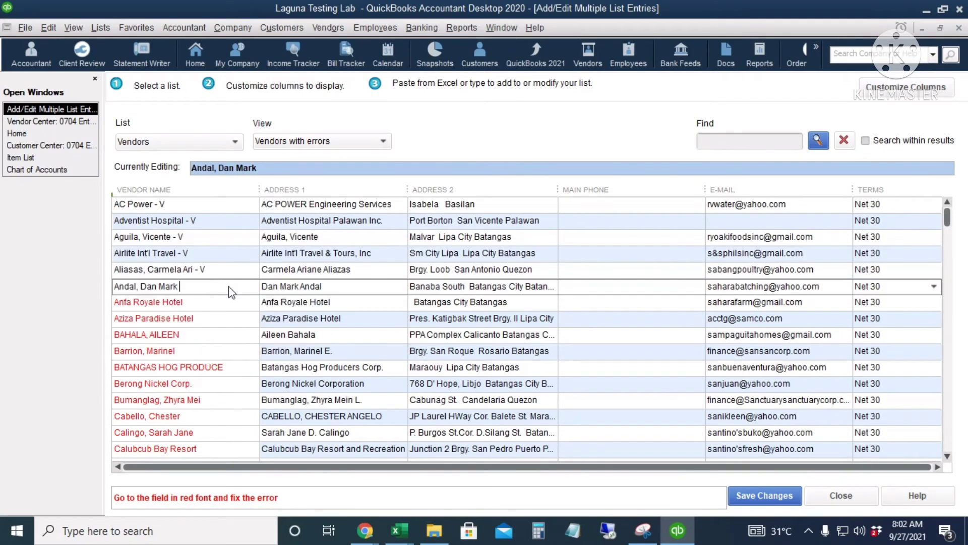
{"action": "key", "text": "ctrl+v"}
{"action": "scroll", "coordinate": [268, 350], "scroll_direction": "down", "scroll_amount": 5}
{"action": "scroll", "coordinate": [267, 349], "scroll_direction": "up", "scroll_amount": 5}
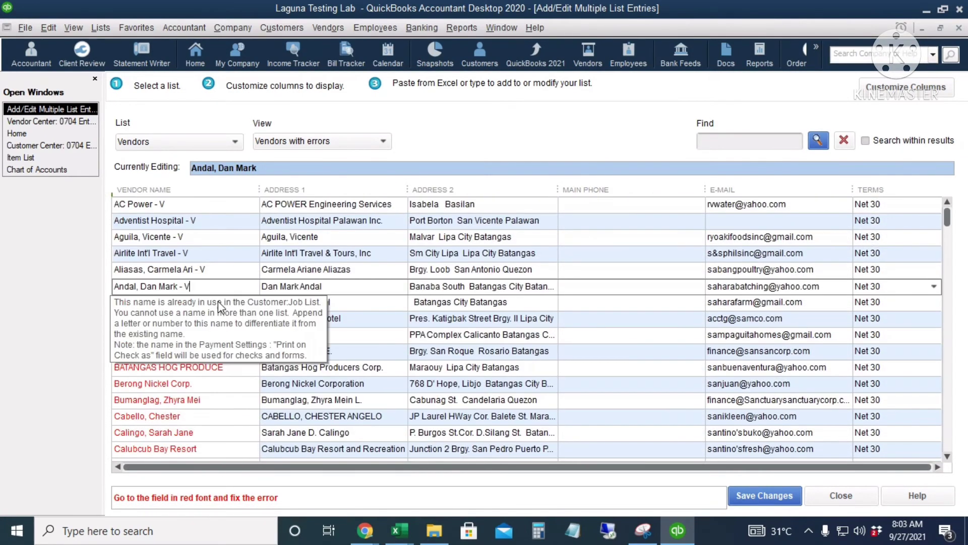
{"action": "left_click", "coordinate": [218, 301]}
{"action": "left_click", "coordinate": [220, 302]}
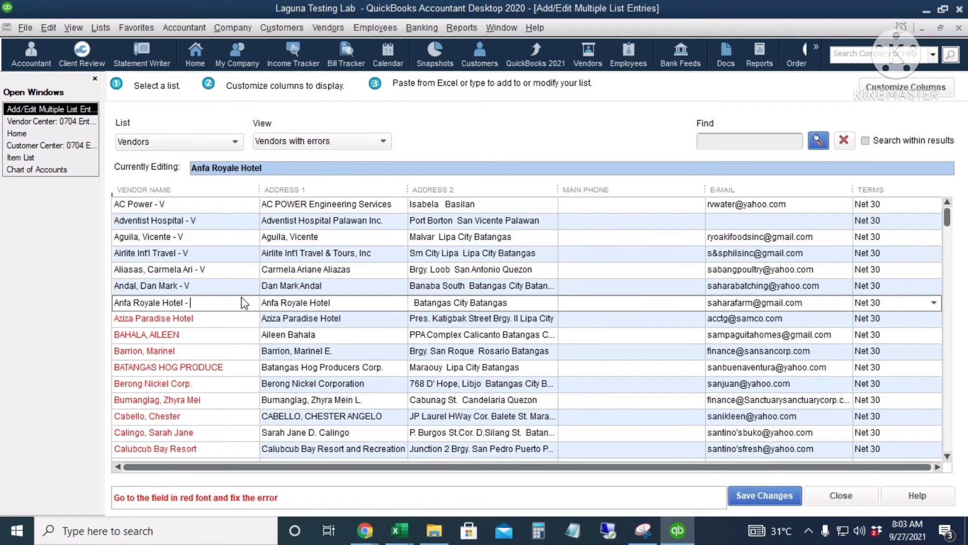
- Save the seven renamed vendors, dismiss the remaining-errors warning, and close the bulk editor
{"action": "left_click", "coordinate": [771, 501]}
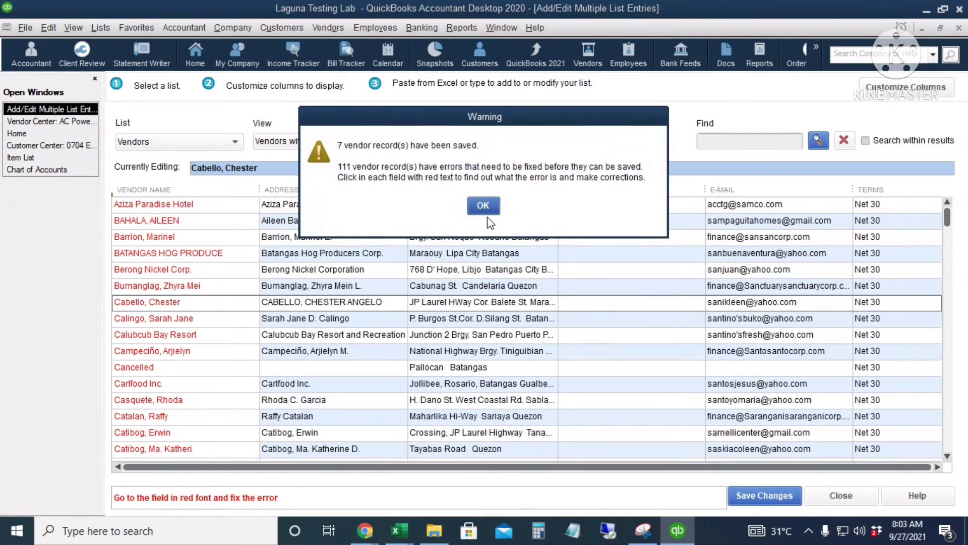
{"action": "left_click", "coordinate": [483, 206]}
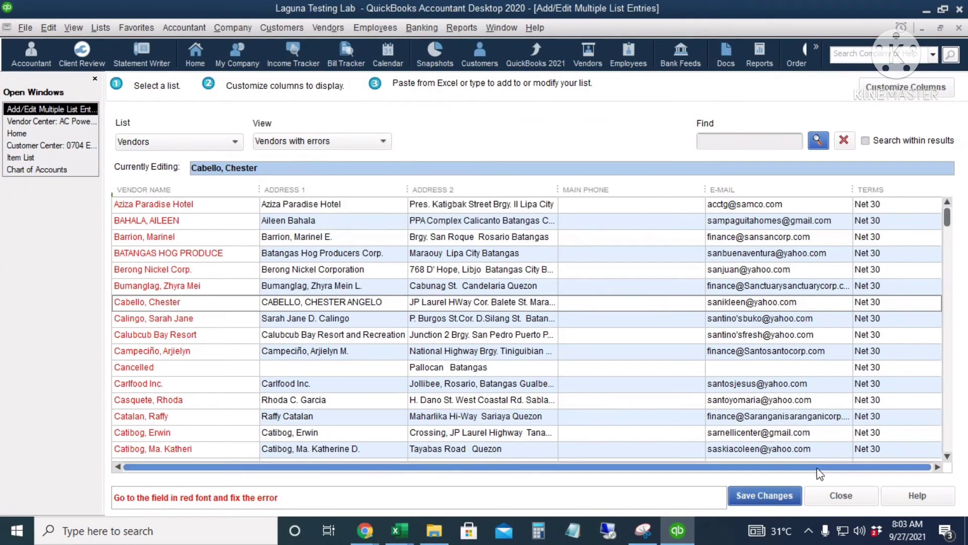
{"action": "left_click", "coordinate": [848, 498]}
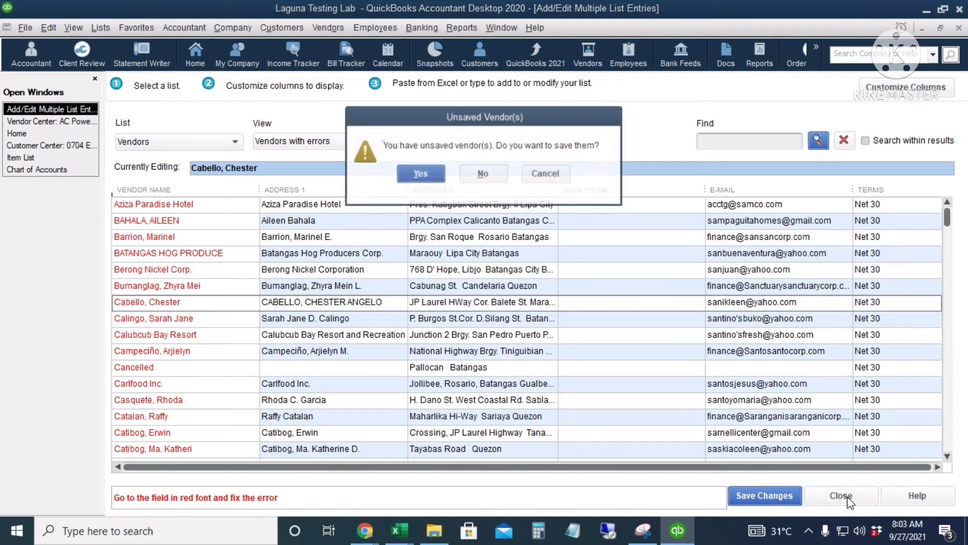
- Discard the remaining unsaved vendors, widen the vendor Name column, and jump to the first vendor
{"action": "left_click", "coordinate": [490, 177]}
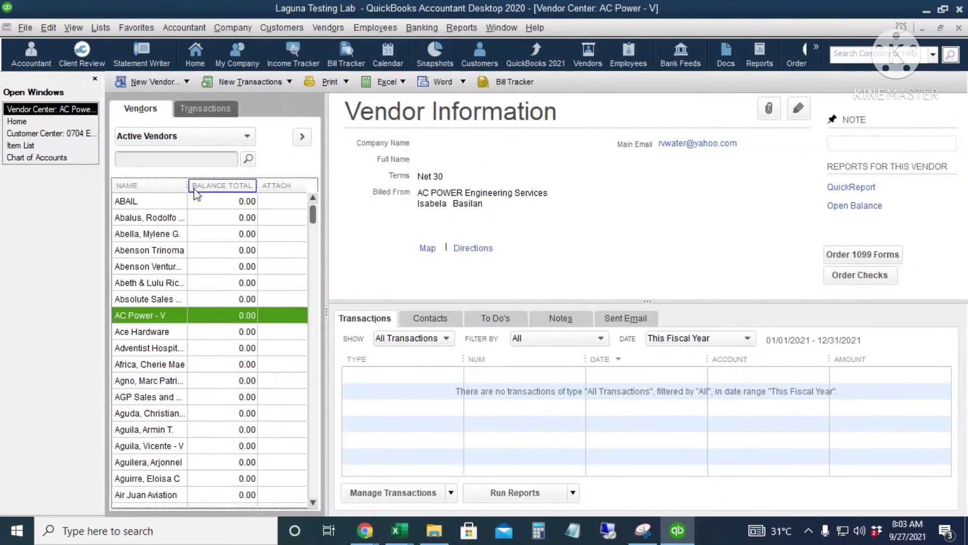
{"action": "left_click_drag", "start_coordinate": [194, 186], "coordinate": [219, 187]}
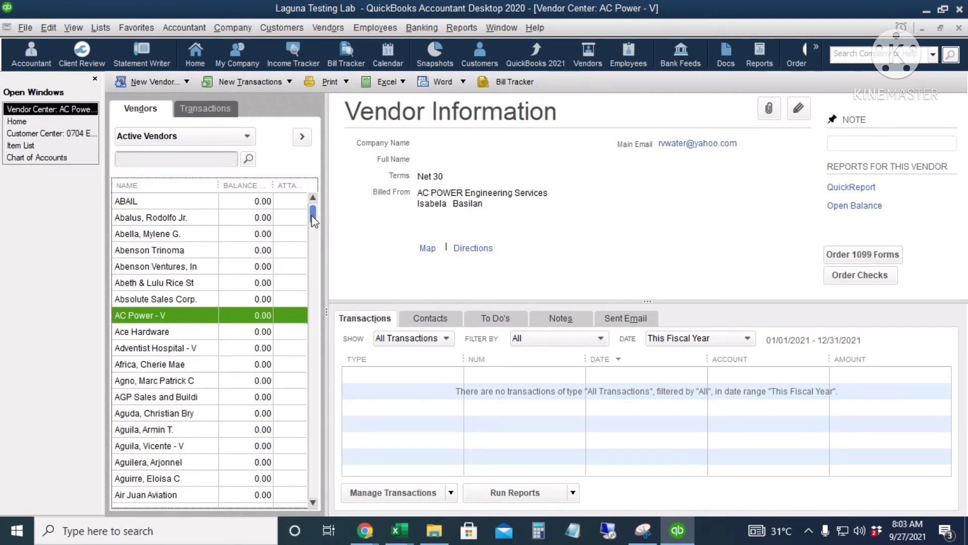
{"action": "left_click_drag", "start_coordinate": [313, 220], "coordinate": [322, 471]}
{"action": "key", "text": "a"}
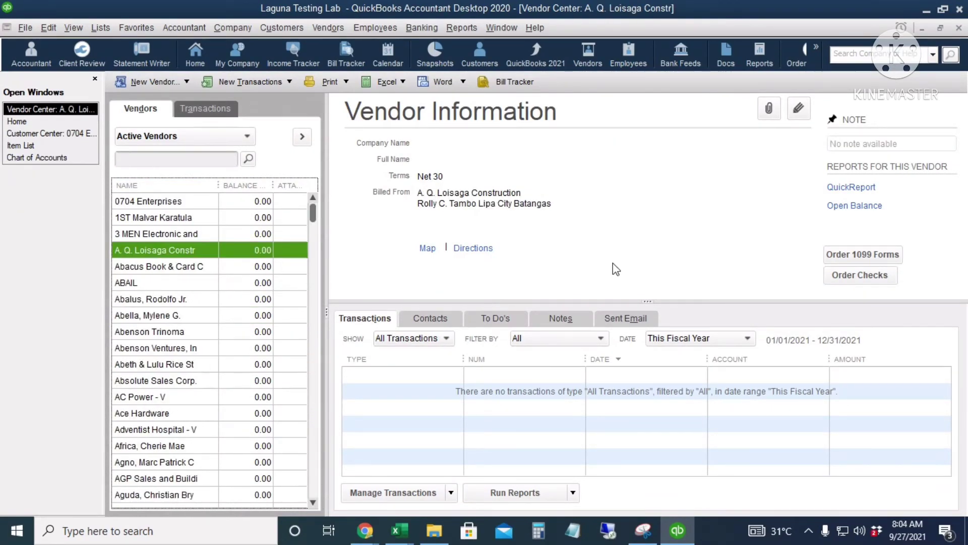
{"action": "left_click", "coordinate": [468, 28]}
{"action": "mouse_move", "coordinate": [585, 314]}
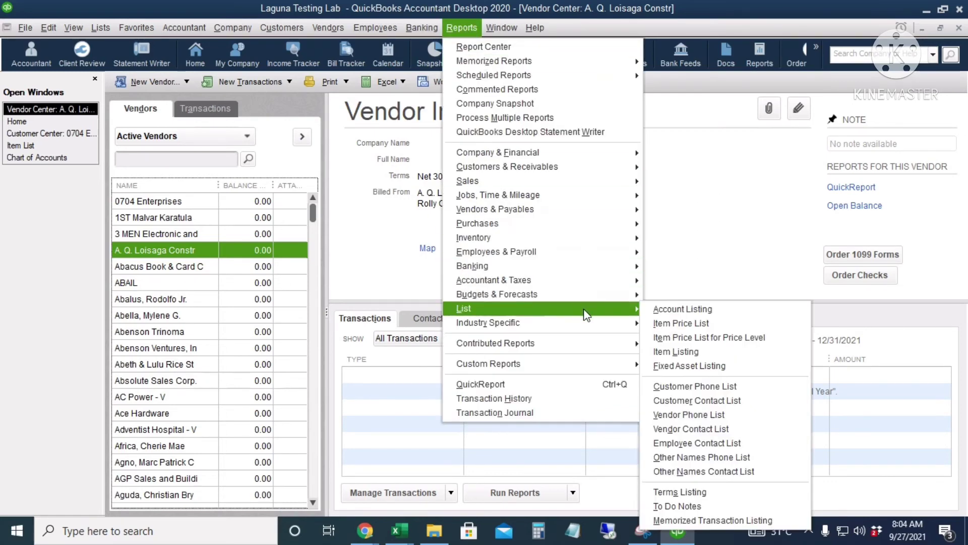
- Review the Customer Contact List report and its Customize Report options without making changes
{"action": "left_click", "coordinate": [743, 403]}
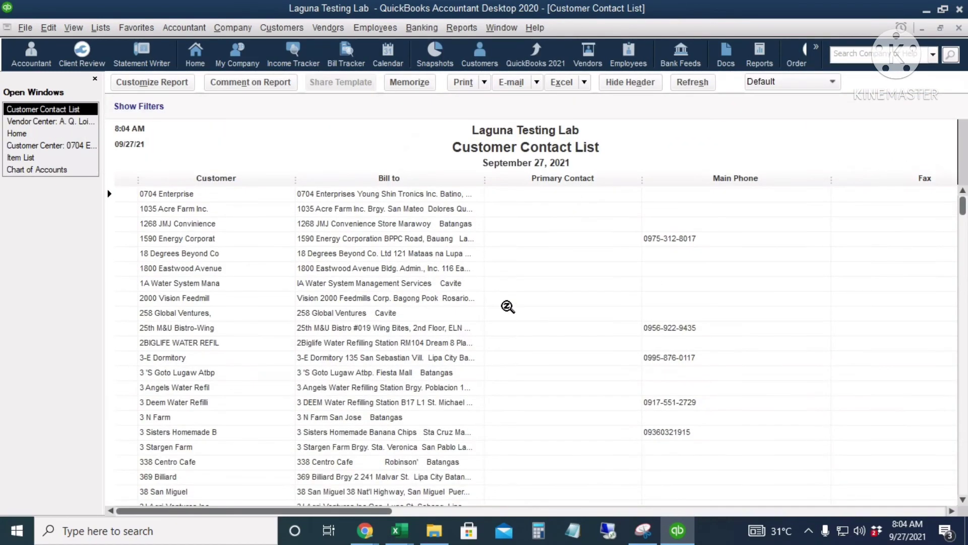
{"action": "scroll", "coordinate": [584, 330], "scroll_direction": "down", "scroll_amount": 8}
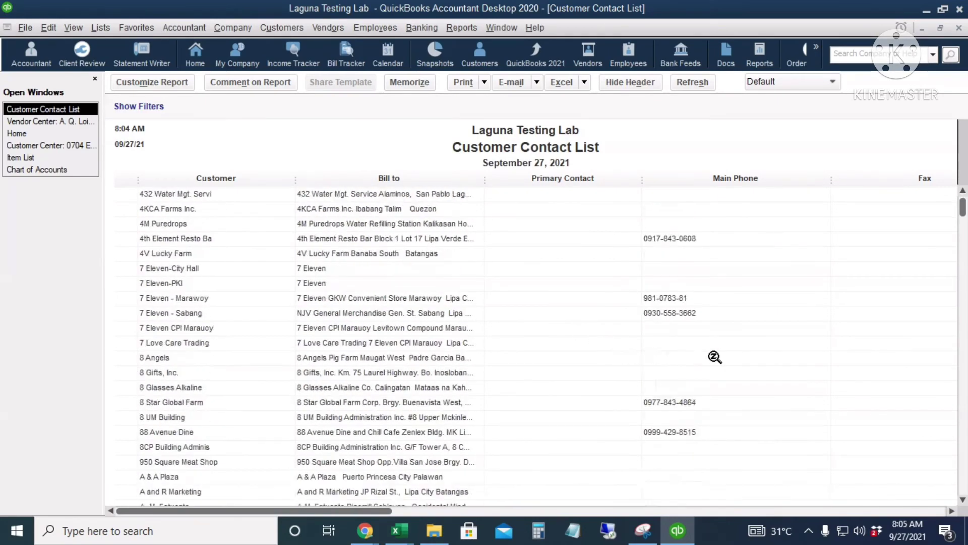
{"action": "scroll", "coordinate": [715, 357], "scroll_direction": "down", "scroll_amount": 3}
{"action": "mouse_move", "coordinate": [963, 207]}
{"action": "left_mouse_down"}
{"action": "mouse_move", "coordinate": [963, 328]}
{"action": "mouse_move", "coordinate": [964, 209]}
{"action": "left_mouse_up"}
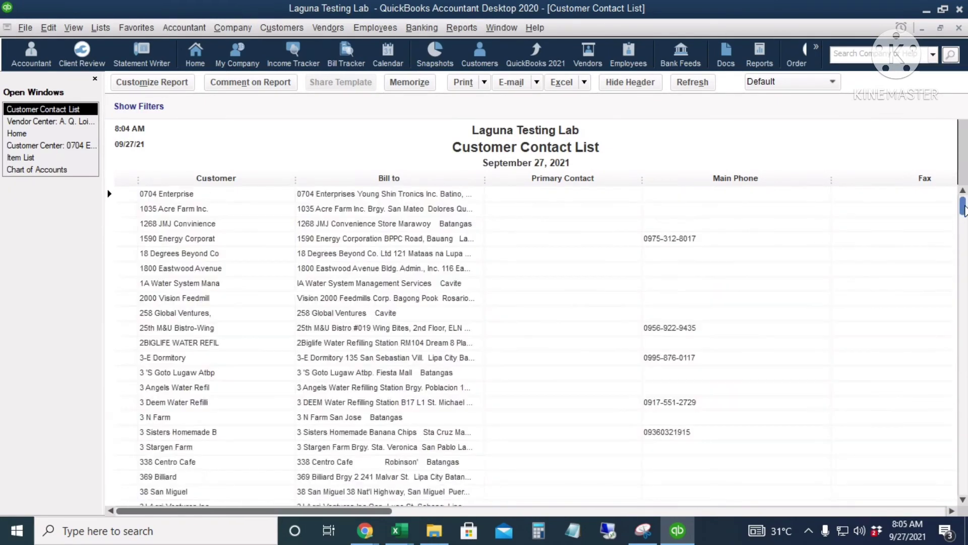
{"action": "left_click", "coordinate": [152, 81]}
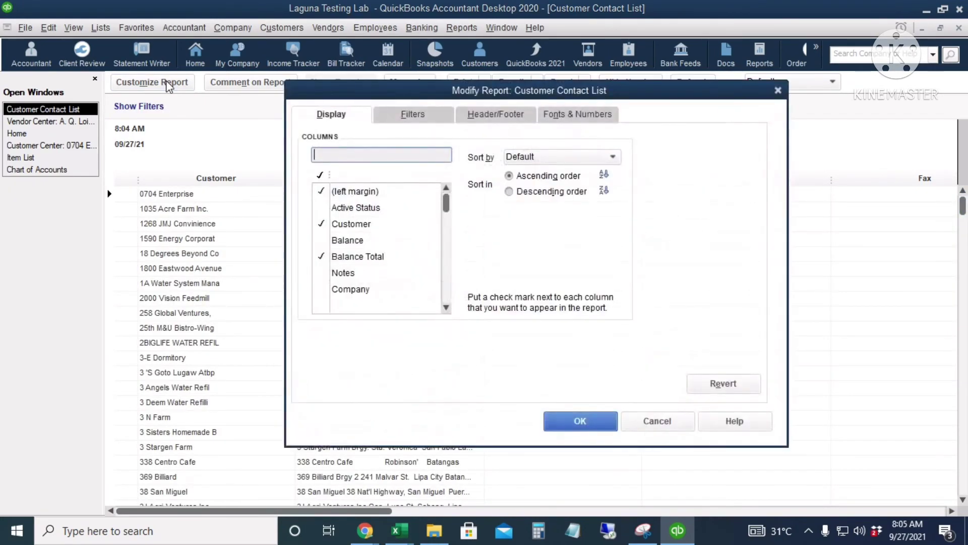
{"action": "left_click", "coordinate": [656, 421]}
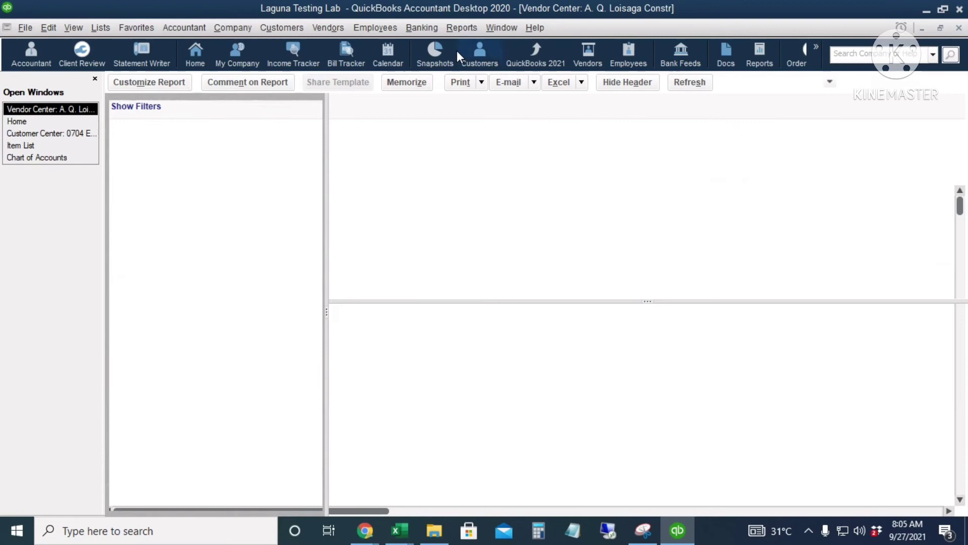
{"action": "left_click", "coordinate": [463, 31]}
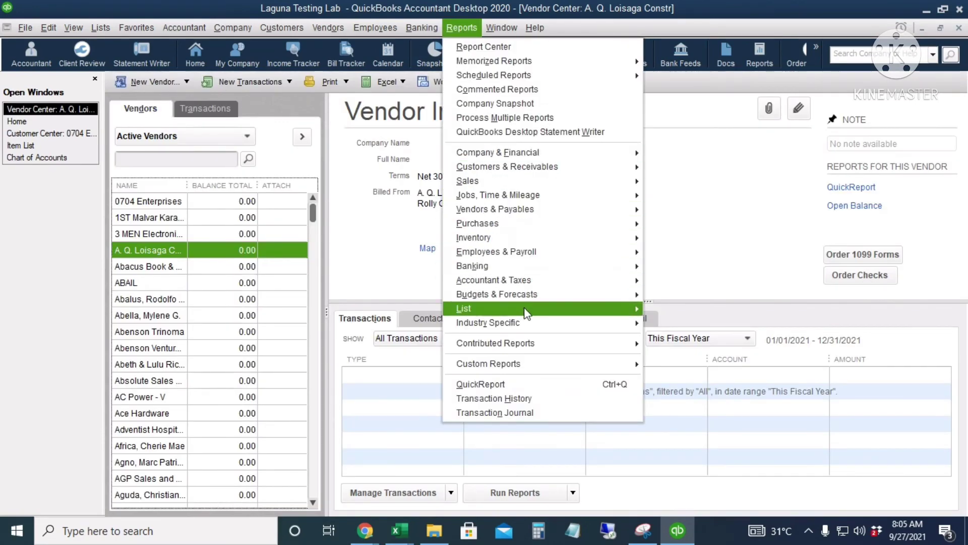
- View the Vendor Phone List report, then close it
{"action": "mouse_move", "coordinate": [525, 313]}
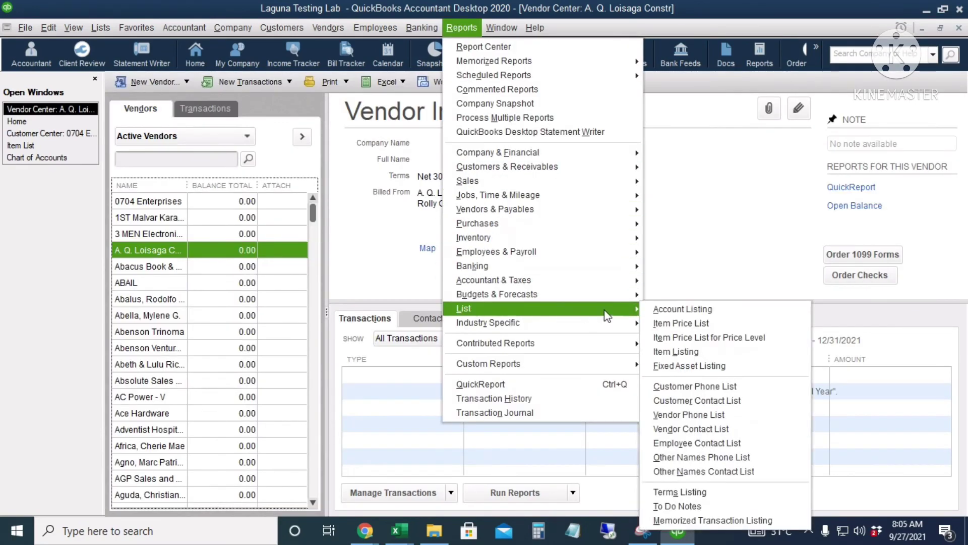
{"action": "left_click", "coordinate": [731, 415]}
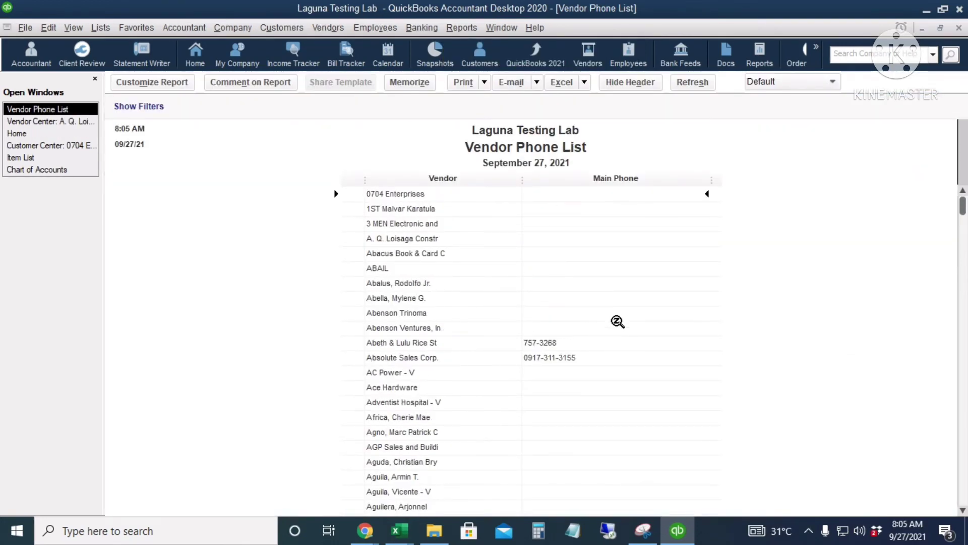
{"action": "key", "text": "Escape"}
{"action": "left_click", "coordinate": [459, 28]}
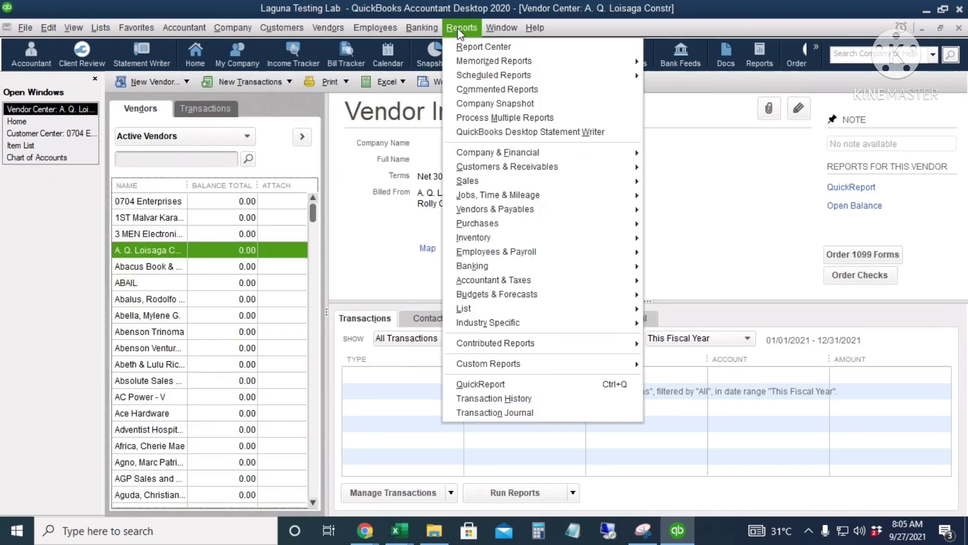
{"action": "mouse_move", "coordinate": [510, 307]}
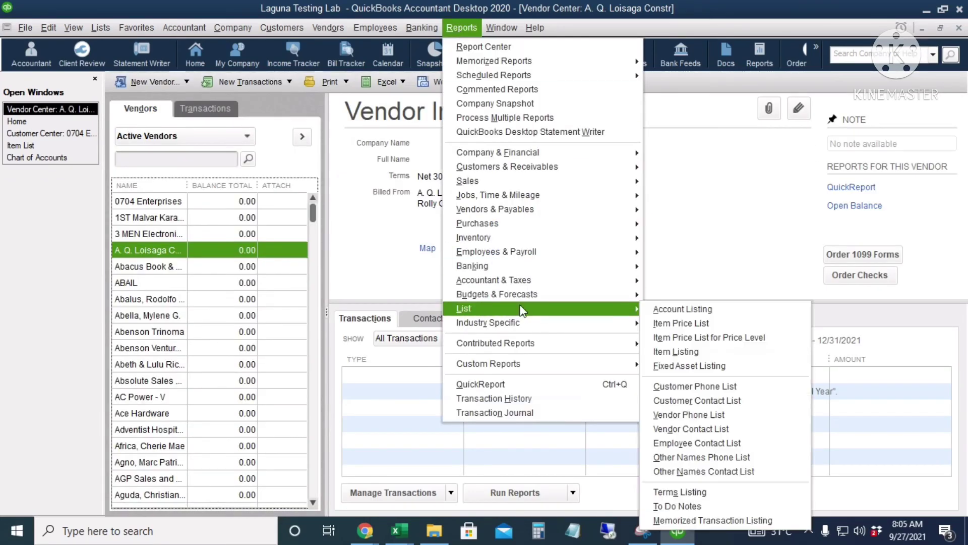
{"action": "left_click", "coordinate": [747, 429]}
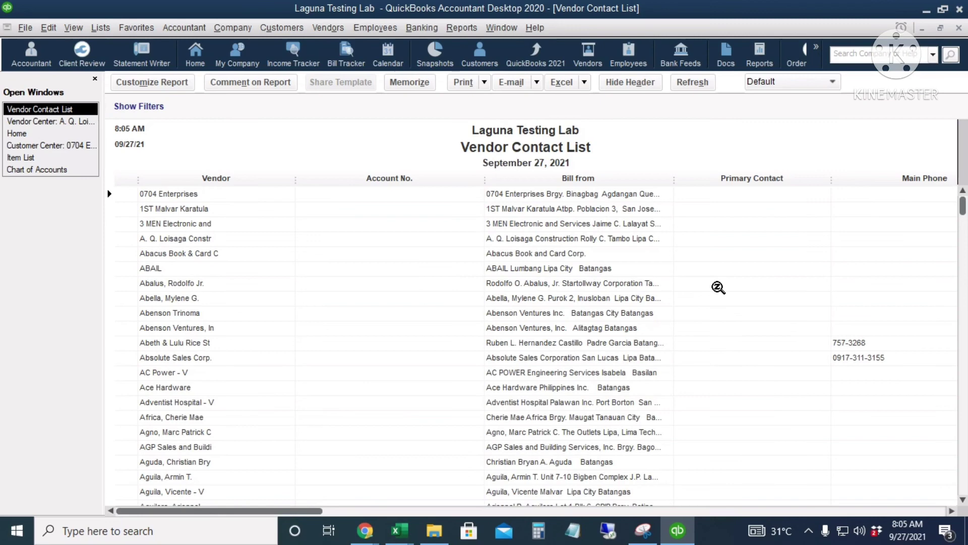
{"action": "double_click", "coordinate": [640, 232]}
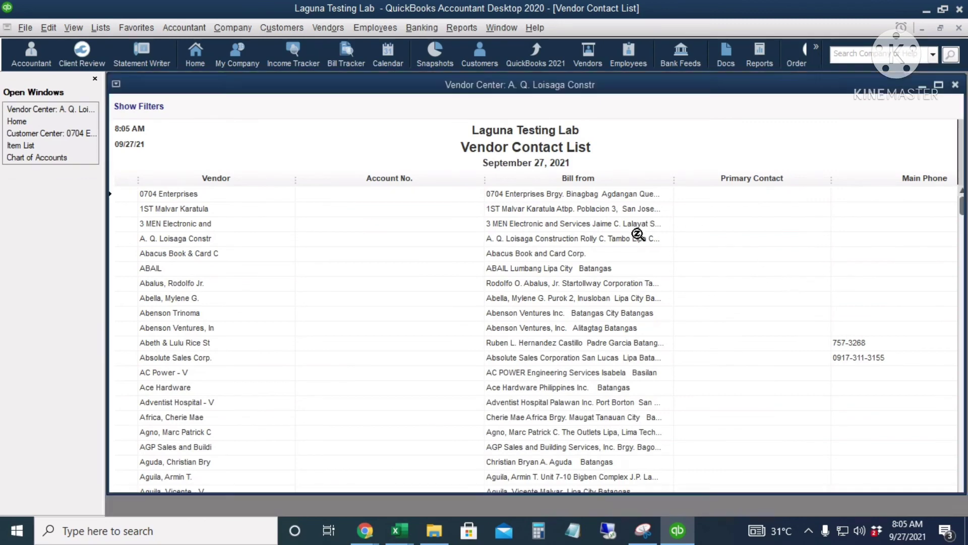